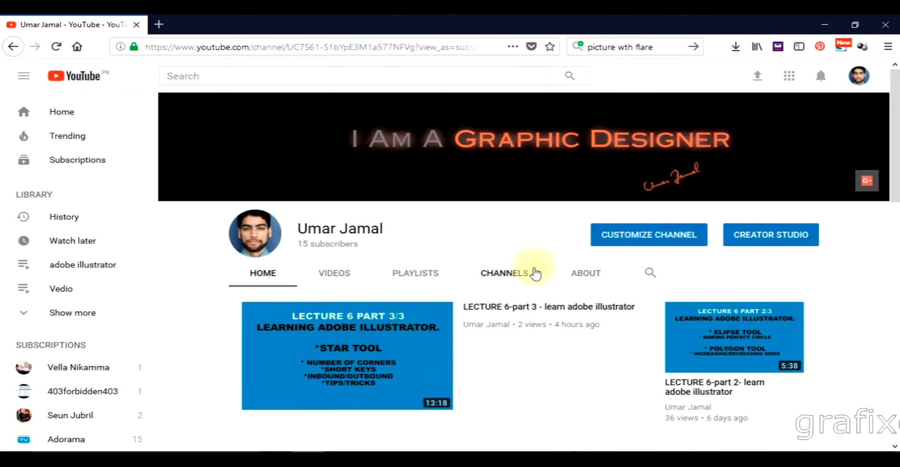
# - Search the web for "grafixers"
pyautogui.click(627, 45)
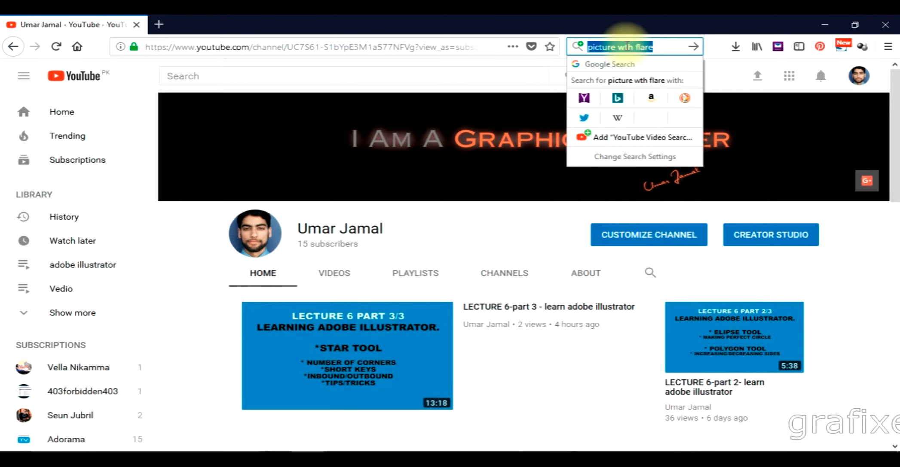
pyautogui.write('grafixer')
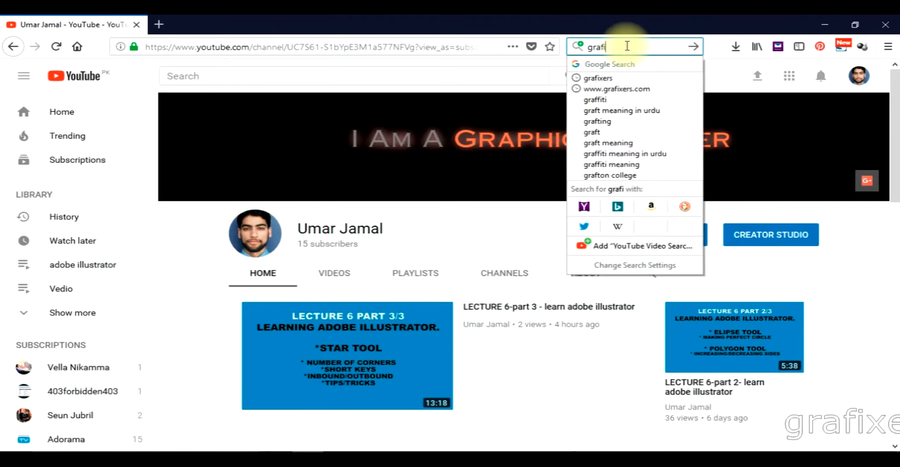
pyautogui.write('s')
pyautogui.press('Return')
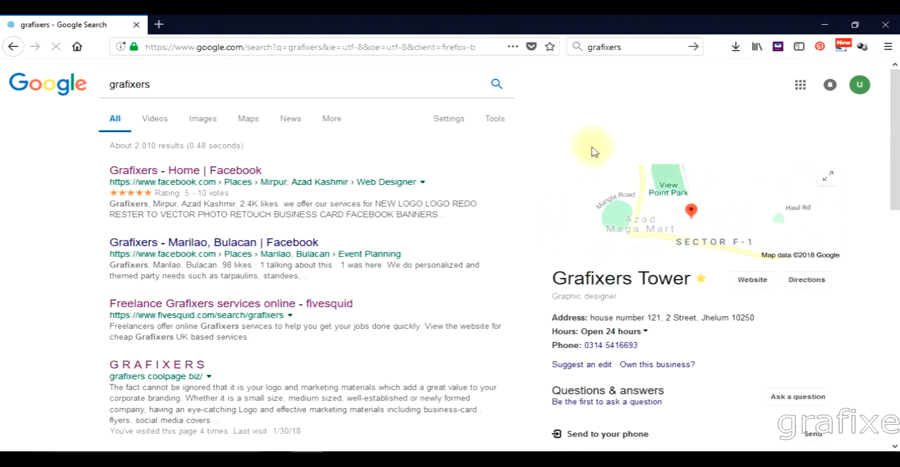
# - Look through the general web results for "grafixers" and browse its video results
pyautogui.scroll(-10, 490, 175)
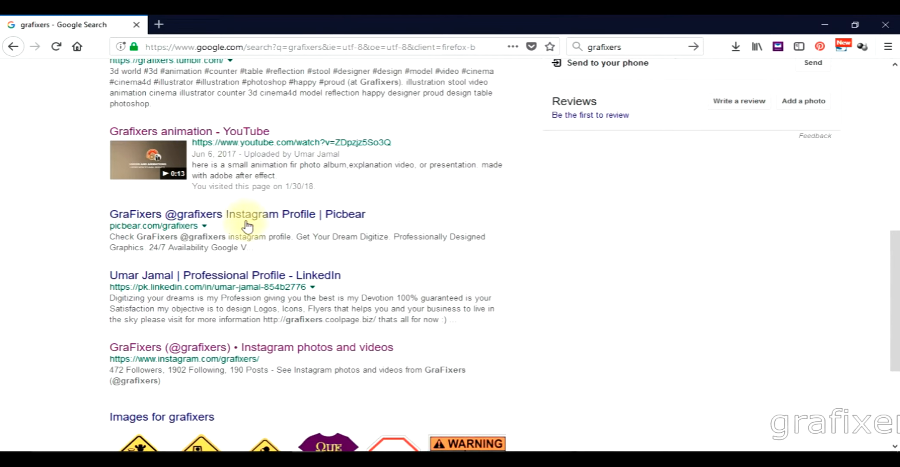
pyautogui.click(281, 219)
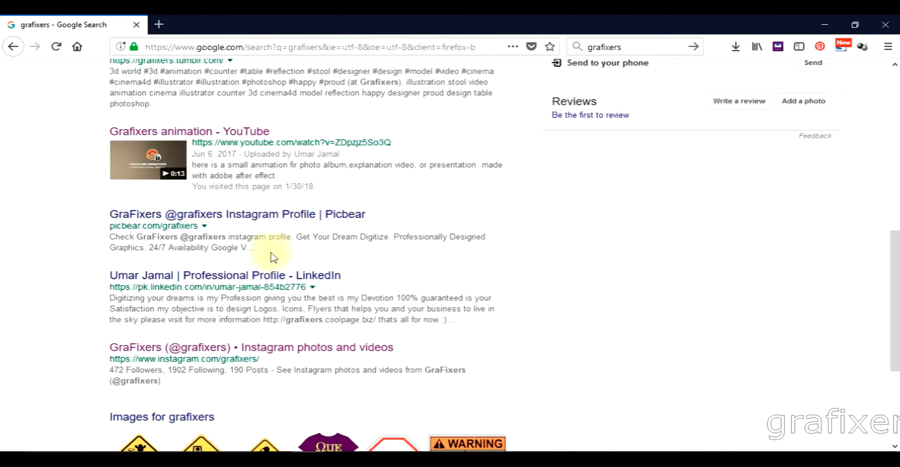
pyautogui.scroll(-3, 241, 274)
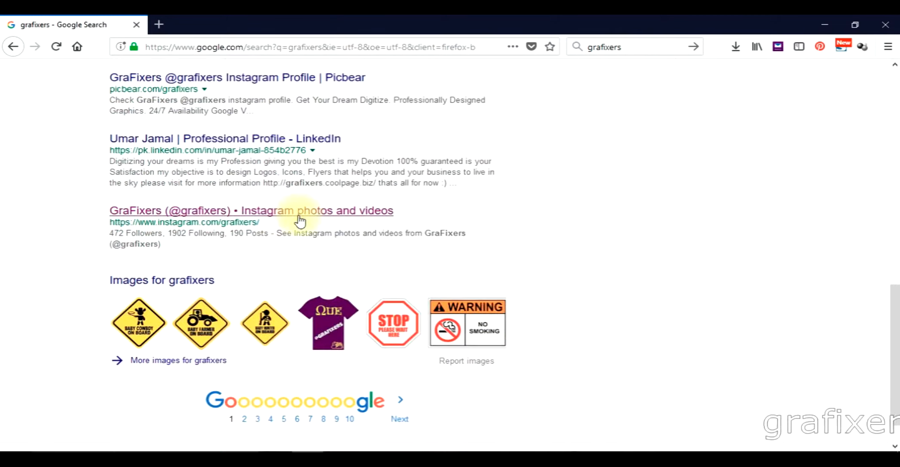
pyautogui.scroll(12, 299, 221)
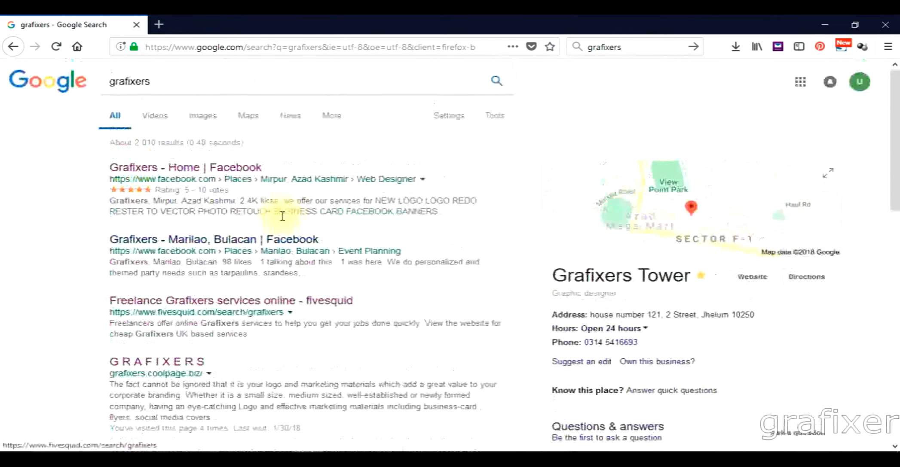
pyautogui.click(155, 123)
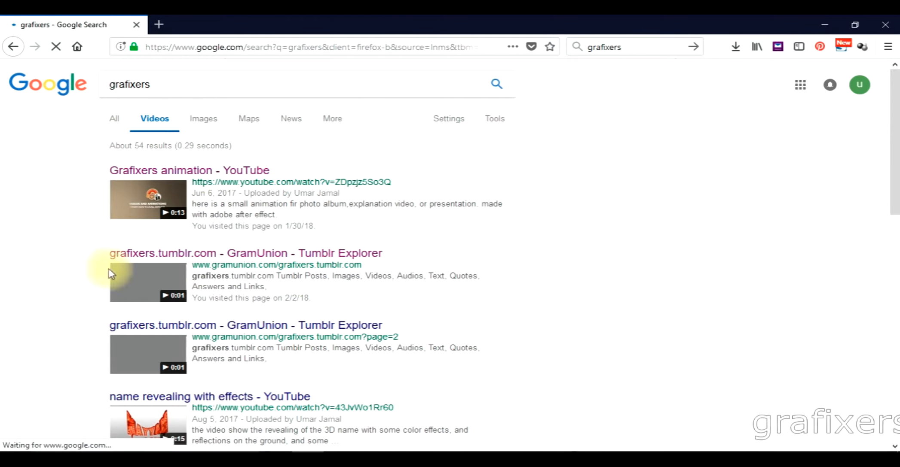
pyautogui.scroll(-10, 313, 317)
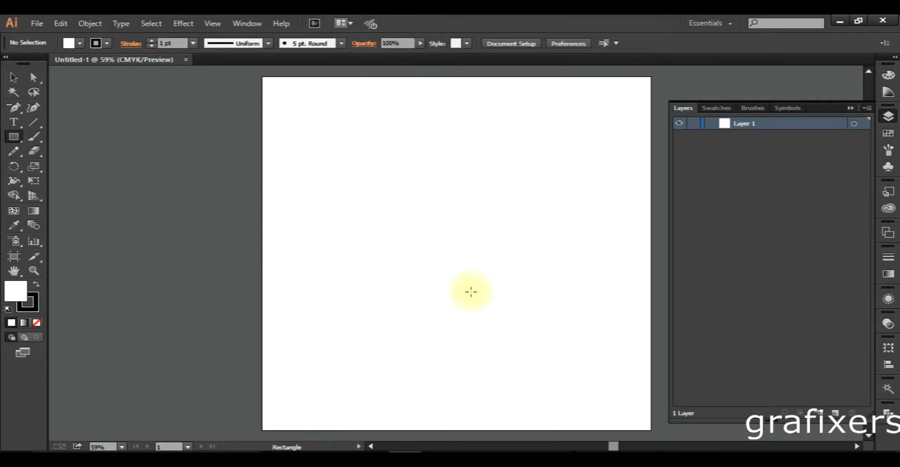
# - In Illustrator, draw a rectangle covering the whole artboard and swap its fill and stroke to give it a black fill
pyautogui.click(14, 137)
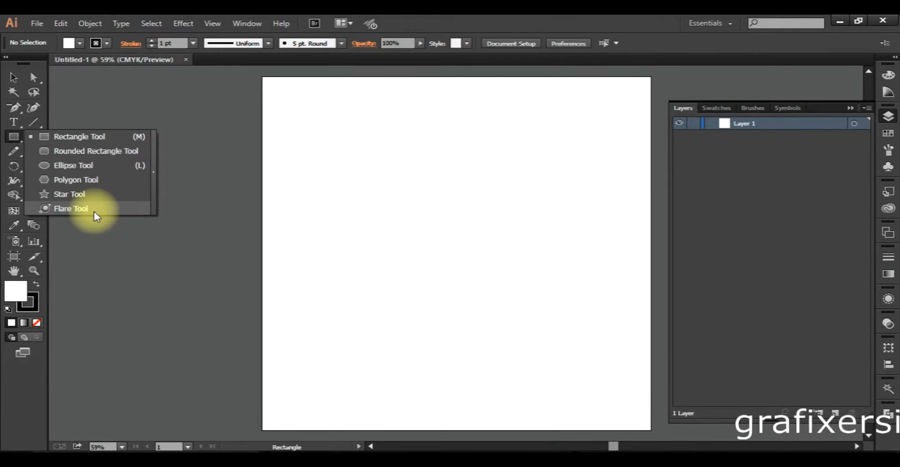
pyautogui.click(12, 139)
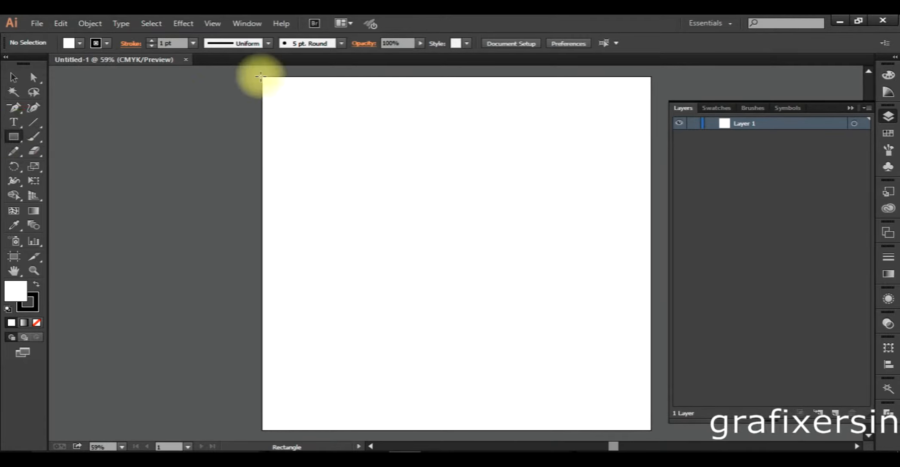
pyautogui.moveTo(14, 137); pyautogui.dragTo(64, 138)
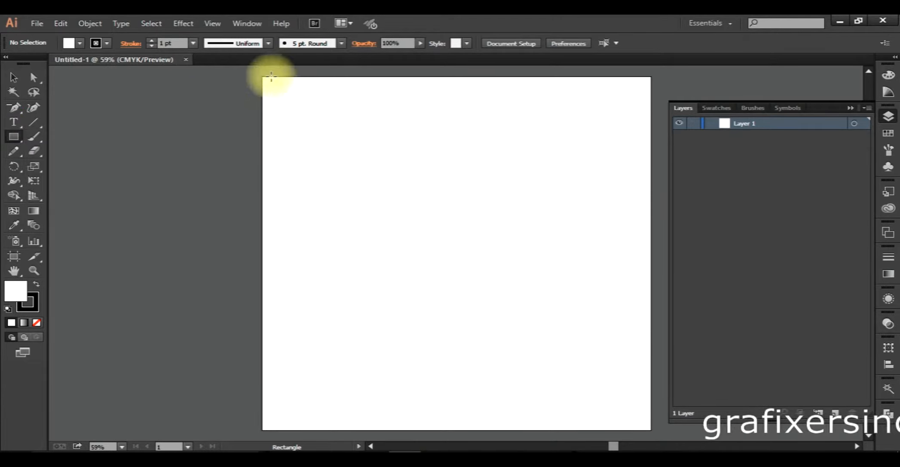
pyautogui.moveTo(260, 77); pyautogui.dragTo(653, 432)
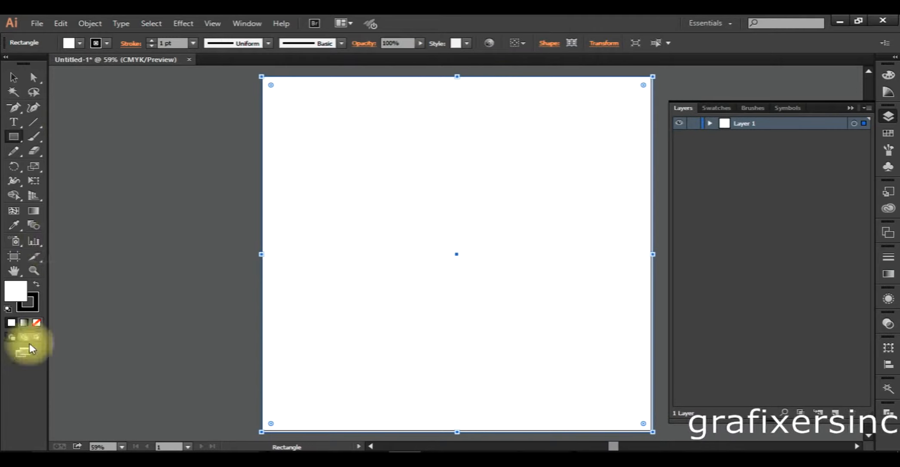
pyautogui.click(36, 284)
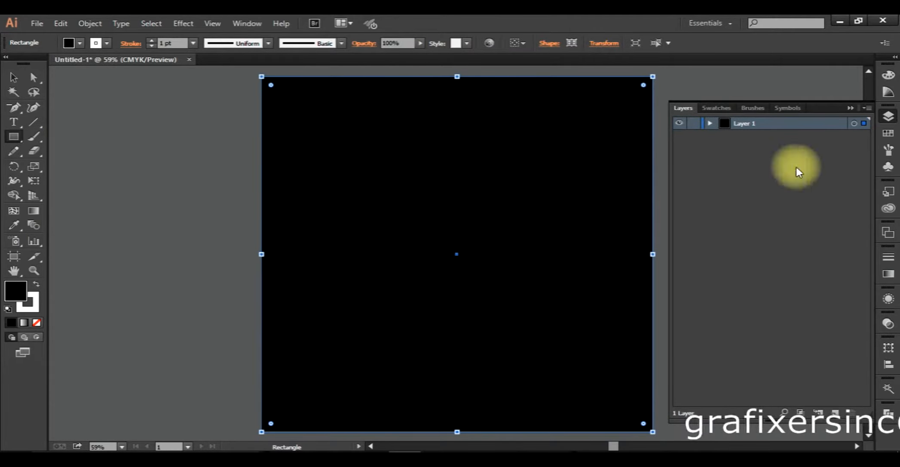
# - Expand Layer 1 to list its rectangle, deselect everything, and swap the default colours back to white fill and black stroke
pyautogui.click(710, 124)
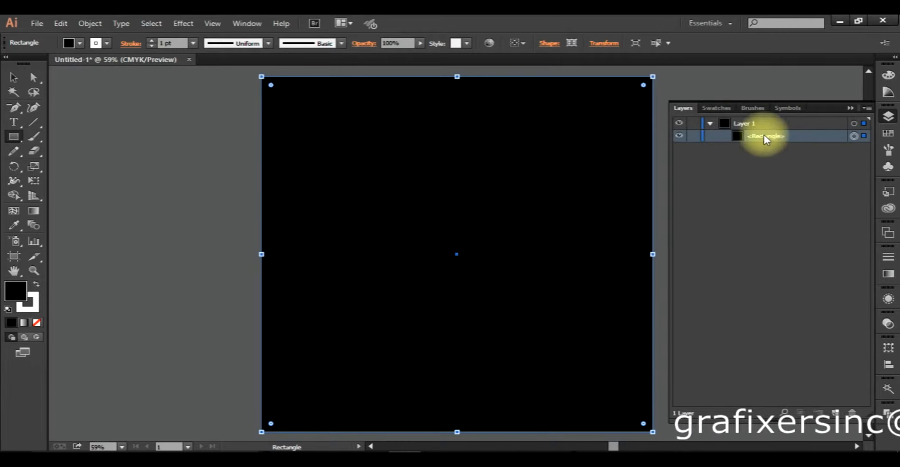
pyautogui.click(13, 77)
pyautogui.click(180, 135)
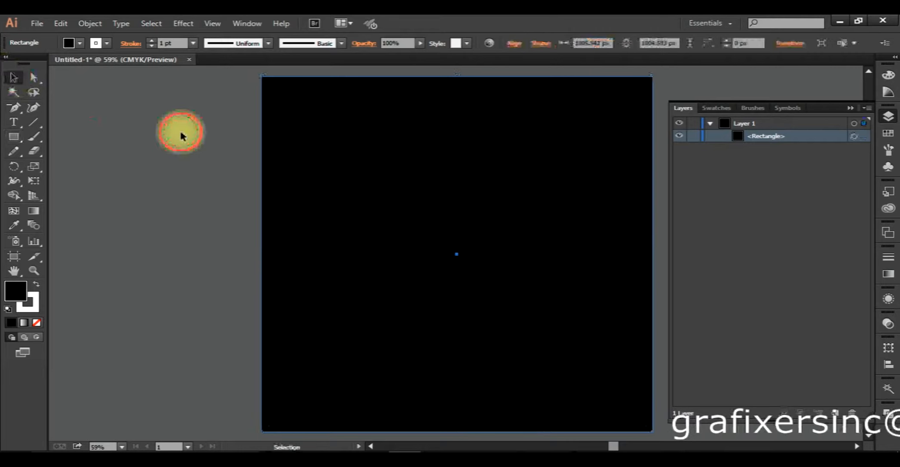
pyautogui.click(485, 199)
pyautogui.click(149, 219)
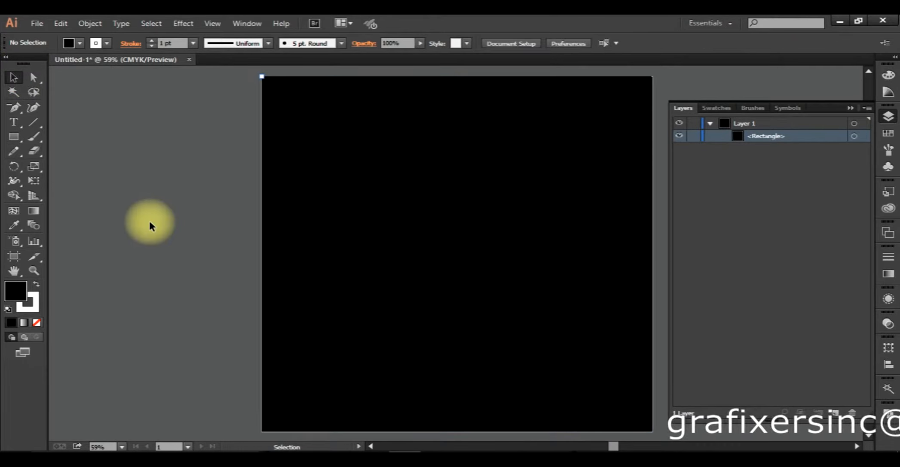
pyautogui.click(162, 194)
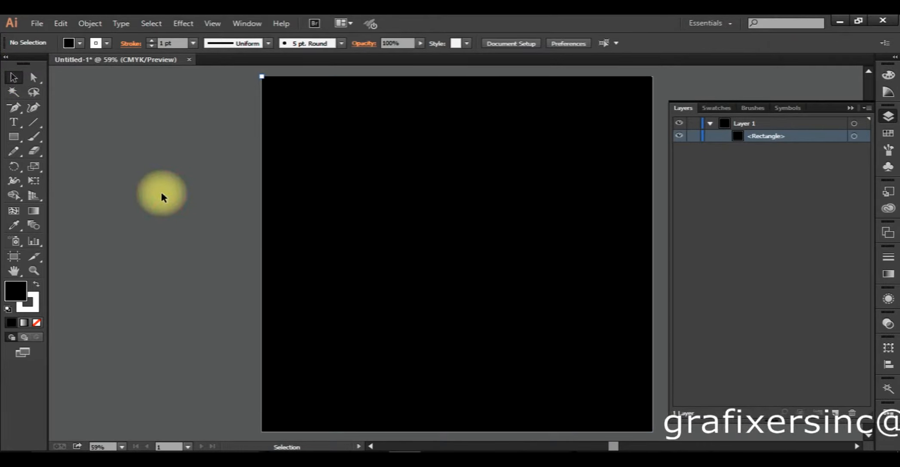
pyautogui.hotkey('shift', 'x')
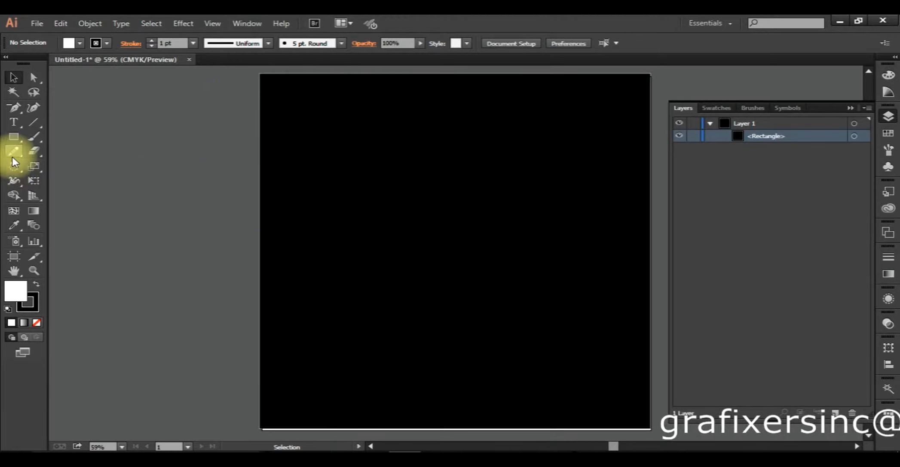
# - Draw a flare about 915 px across over the upper-left area of the black rectangle with the Flare tool, and deselect it
pyautogui.moveTo(16, 137); pyautogui.dragTo(77, 207)
pyautogui.moveTo(373, 185); pyautogui.dragTo(408, 211)
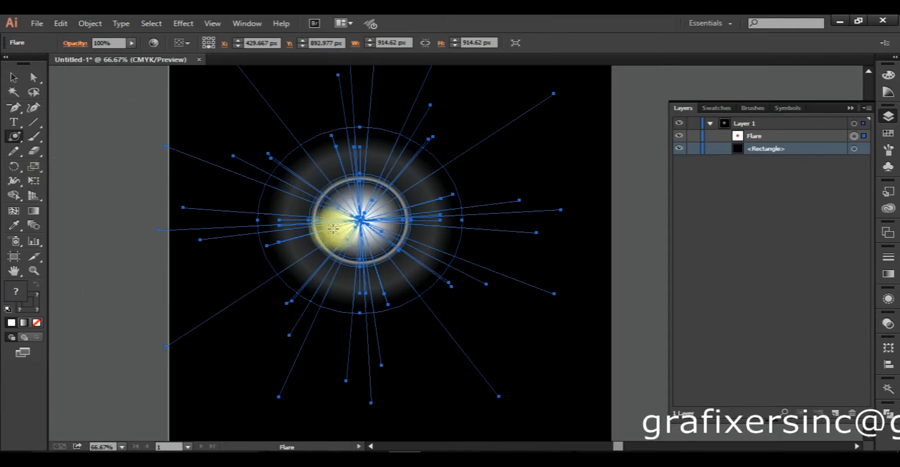
pyautogui.click(14, 77)
pyautogui.click(80, 157)
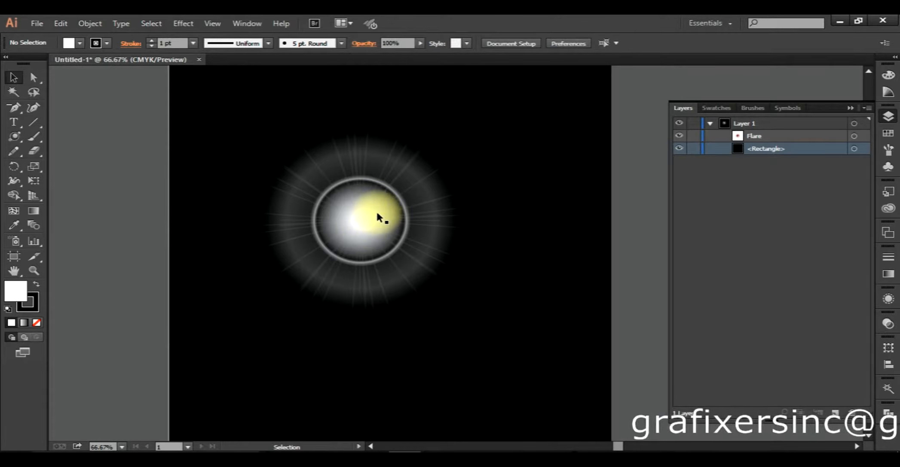
pyautogui.scroll(-1, 376, 210)
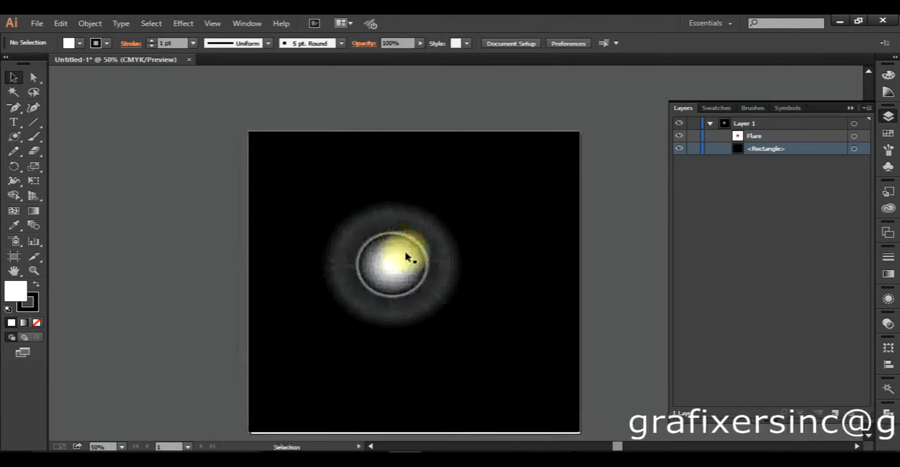
pyautogui.scroll(1, 406, 256)
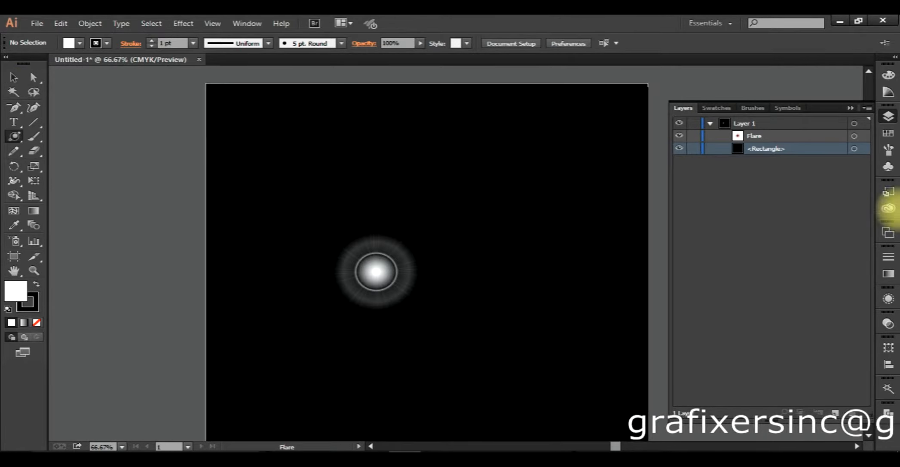
# - Select the flare, pull its rings out from the centre towards the artboard's right edge with the Flare tool, and deselect it
pyautogui.click(854, 135)
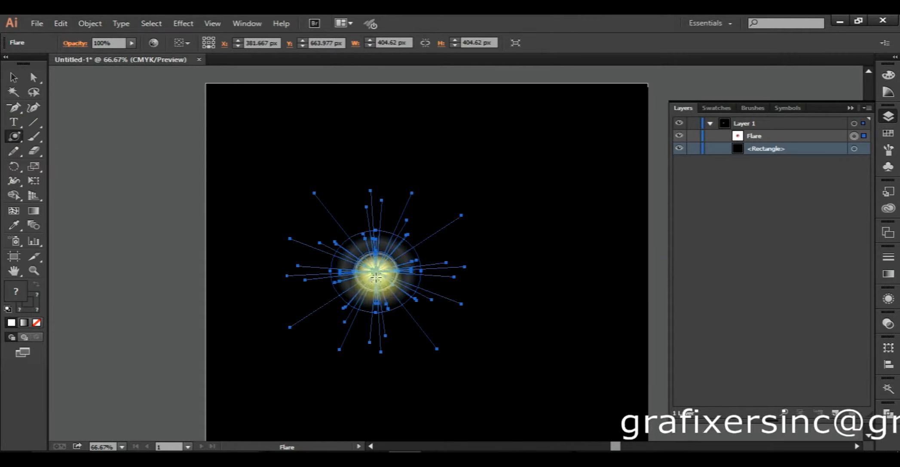
pyautogui.moveTo(376, 271); pyautogui.dragTo(581, 245)
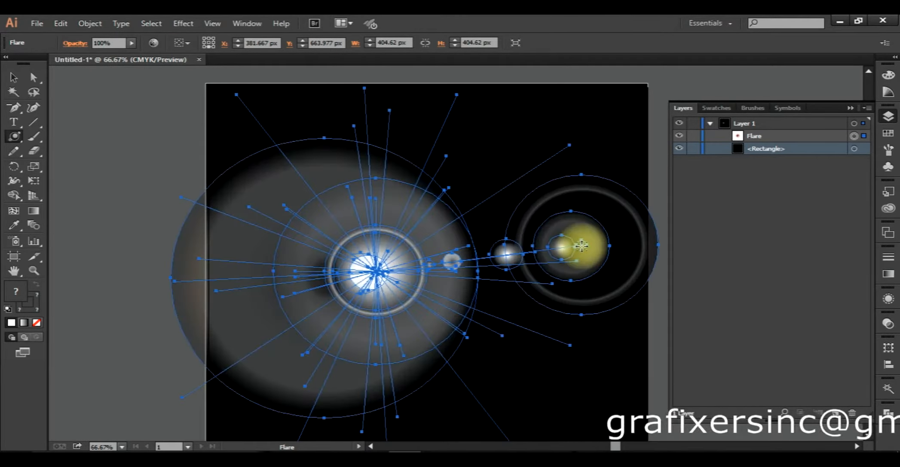
pyautogui.click(14, 79)
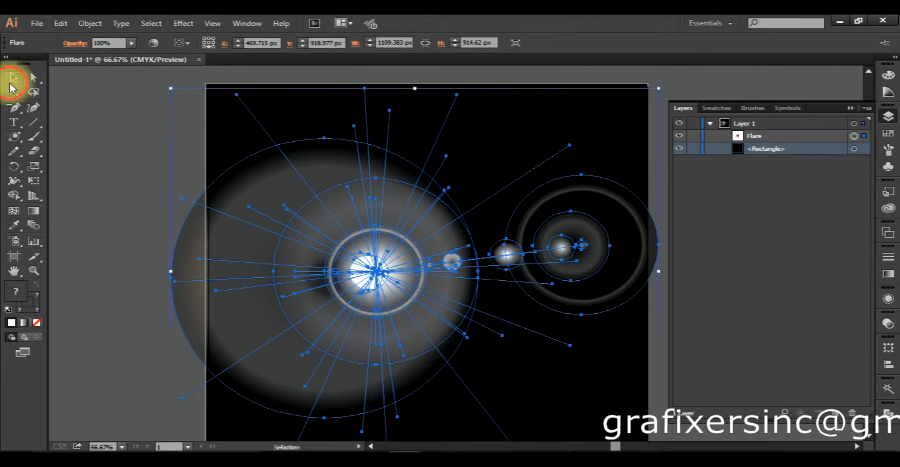
pyautogui.click(122, 204)
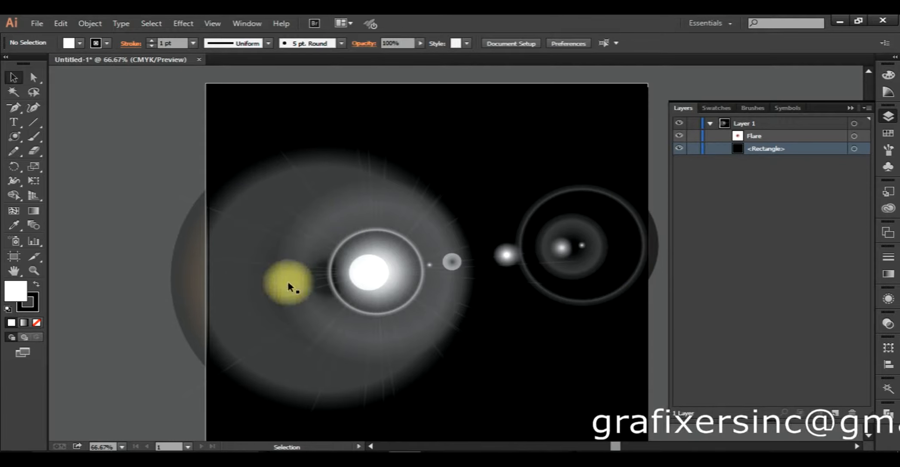
# - Select the flare, reposition its bright centre to the lower-left part of the artboard with the Flare tool, and deselect it
pyautogui.click(582, 248)
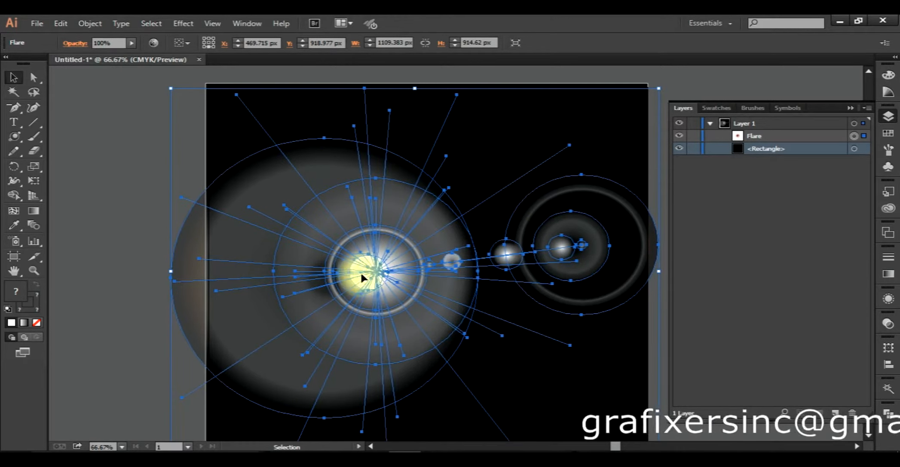
pyautogui.scroll(3, 352, 285)
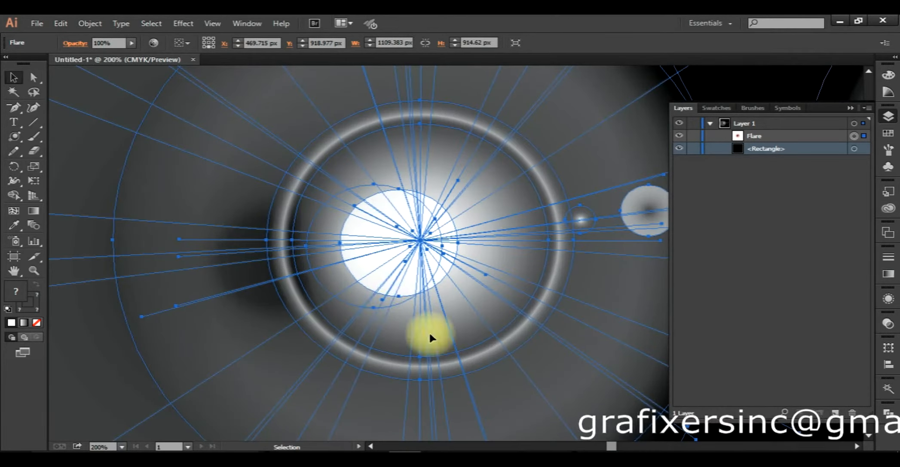
pyautogui.scroll(-4, 448, 339)
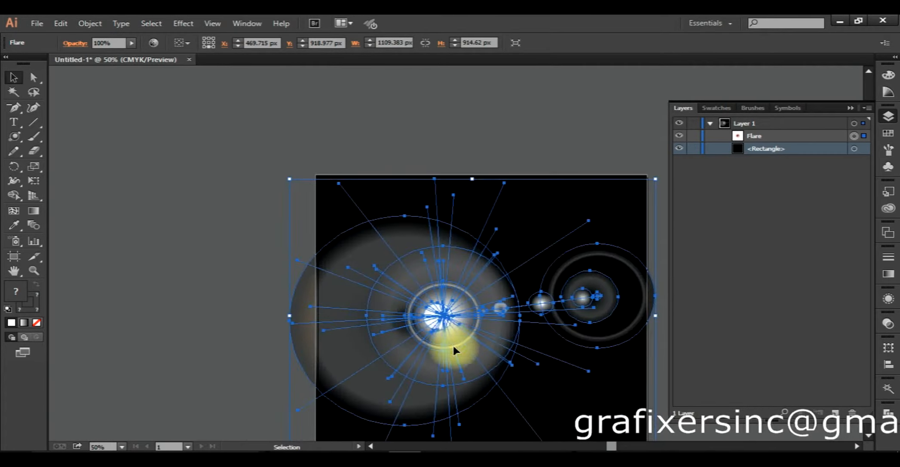
pyautogui.moveTo(456, 350); pyautogui.dragTo(329, 300)
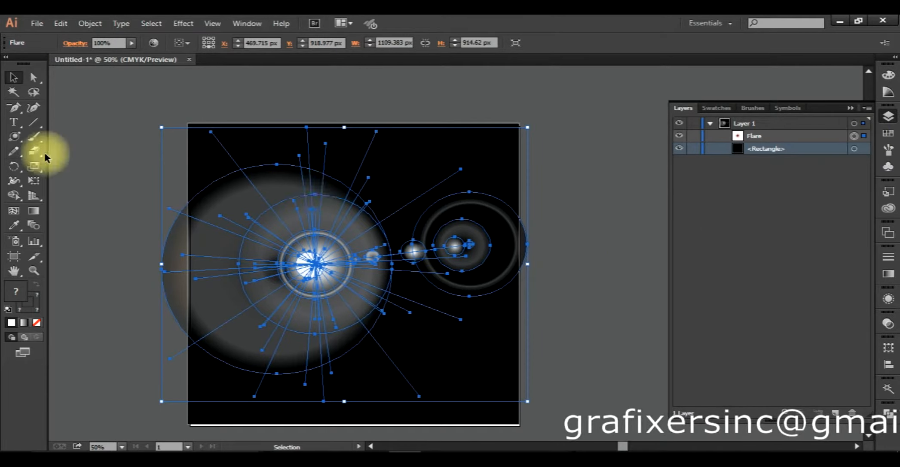
pyautogui.click(14, 137)
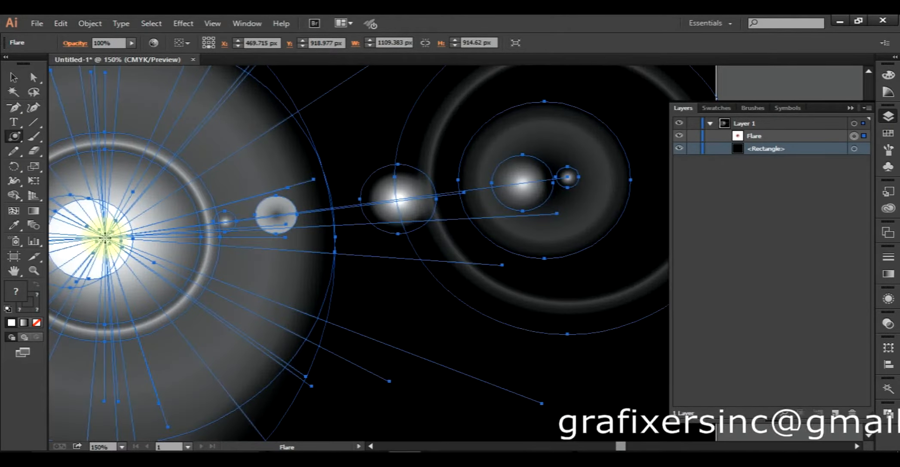
pyautogui.moveTo(105, 238); pyautogui.dragTo(299, 229)
pyautogui.scroll(-3, 359, 217)
pyautogui.hotkey('ctrl', 'z')
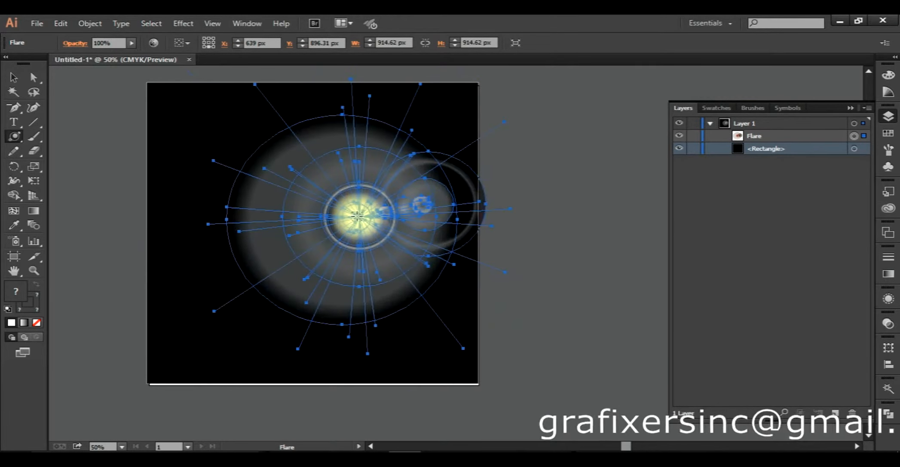
pyautogui.moveTo(360, 217); pyautogui.dragTo(293, 267)
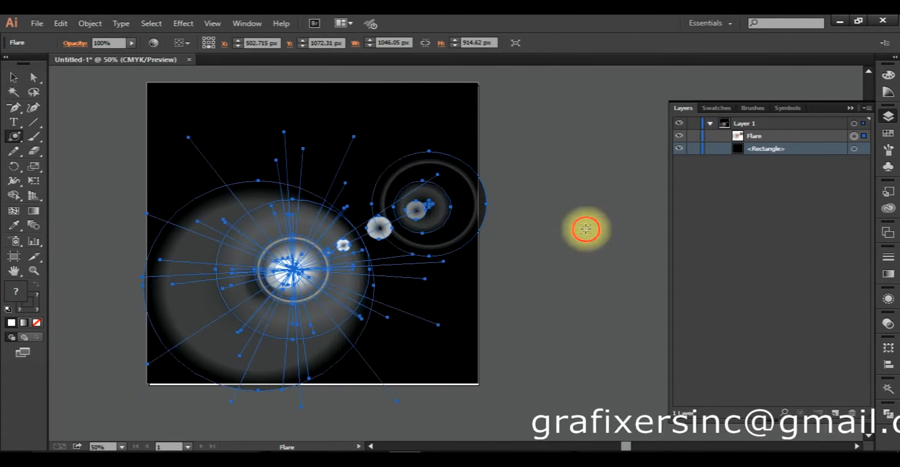
pyautogui.click(587, 233)
pyautogui.click(537, 336)
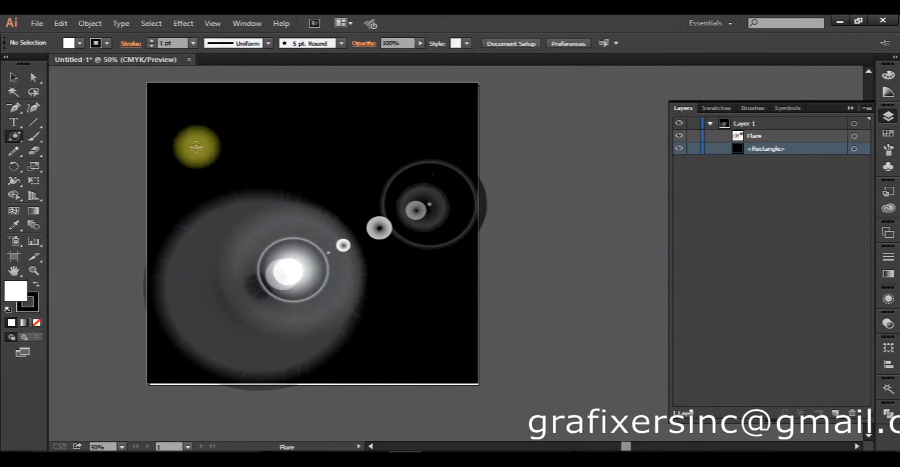
# - Hide the black background rectangle to show the flare against the white artboard
pyautogui.click(15, 77)
pyautogui.click(679, 148)
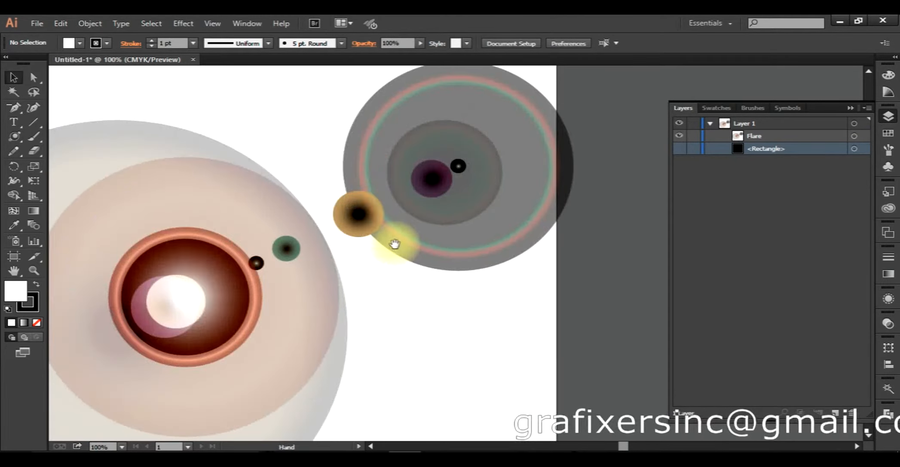
# - Show the hidden black background rectangle again behind the flare
pyautogui.moveTo(392, 242); pyautogui.dragTo(468, 219)
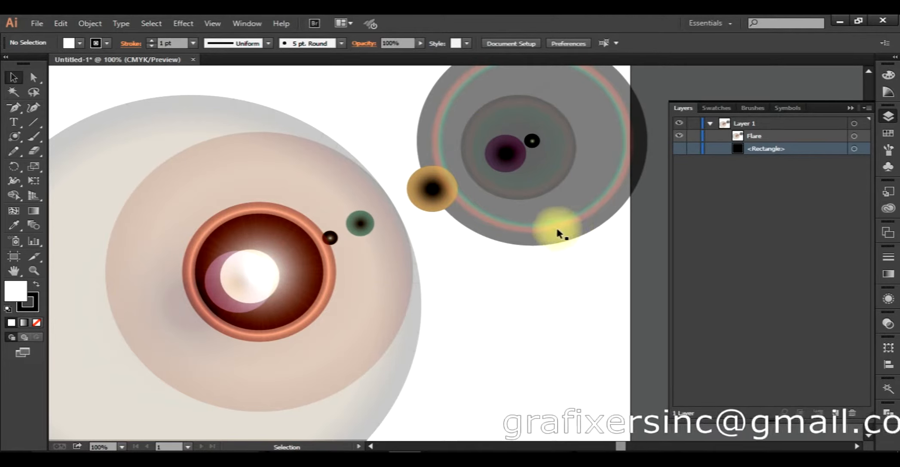
pyautogui.click(679, 149)
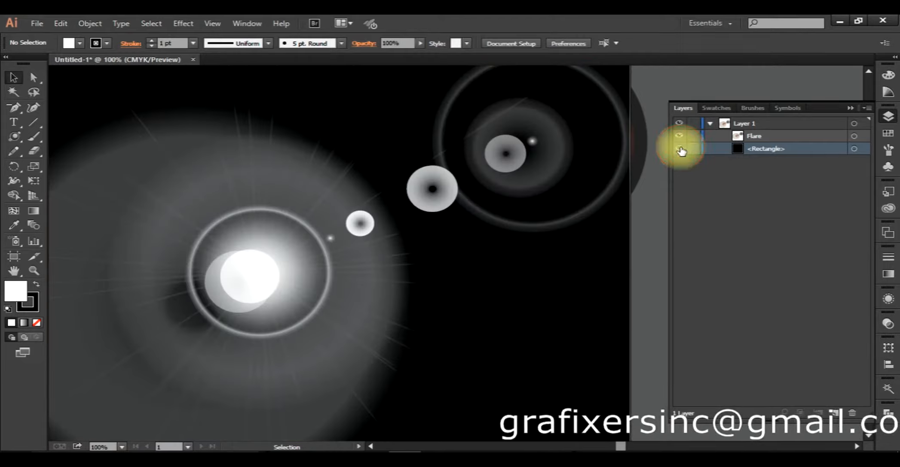
# - Select the flare, scale it down to about half its size around its centre, and deselect it
pyautogui.hotkey('ctrl', '-')
pyautogui.moveTo(275, 327); pyautogui.dragTo(356, 345)
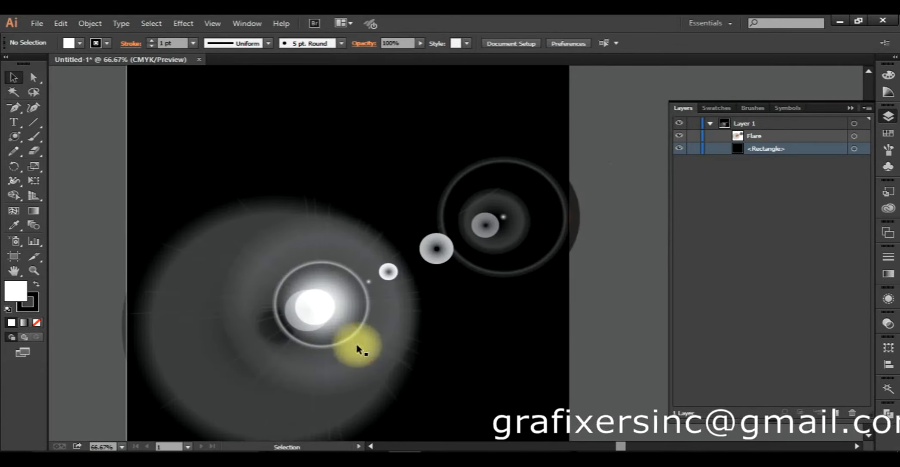
pyautogui.click(355, 343)
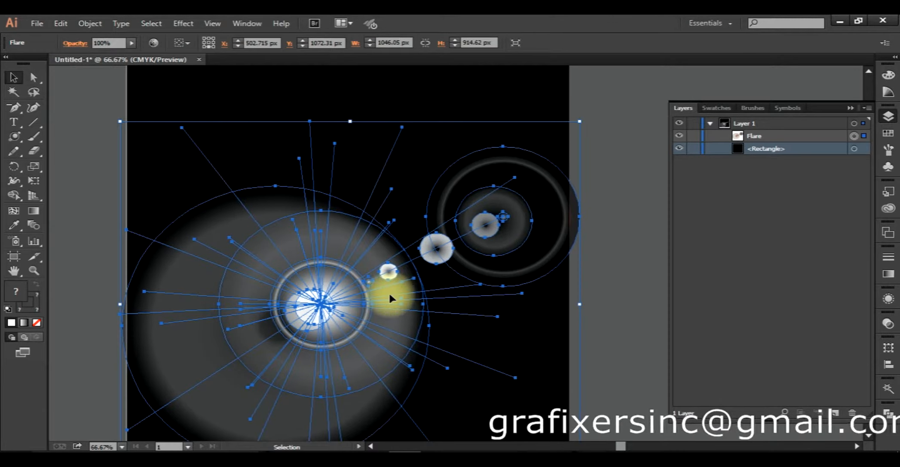
pyautogui.moveTo(580, 118); pyautogui.dragTo(470, 206)
pyautogui.click(502, 194)
pyautogui.click(608, 257)
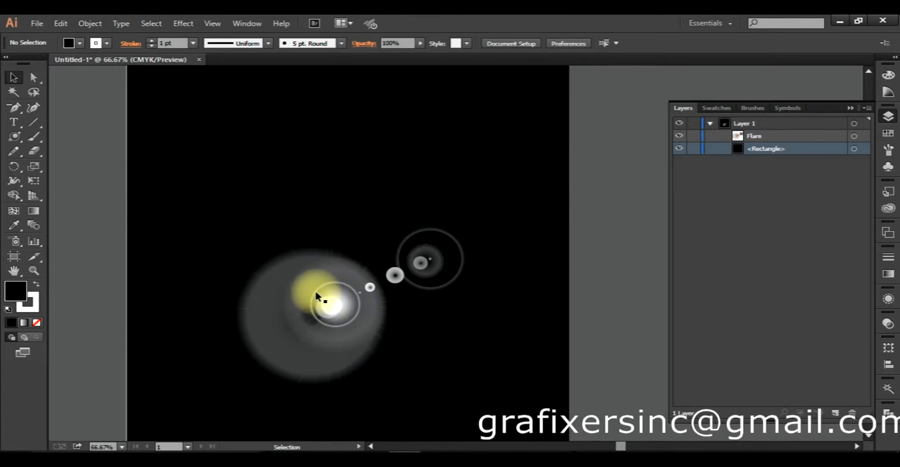
# - Start a new flare above the existing one through the Flare tool's options, and set its centre diameter to 70 pt
pyautogui.click(13, 136)
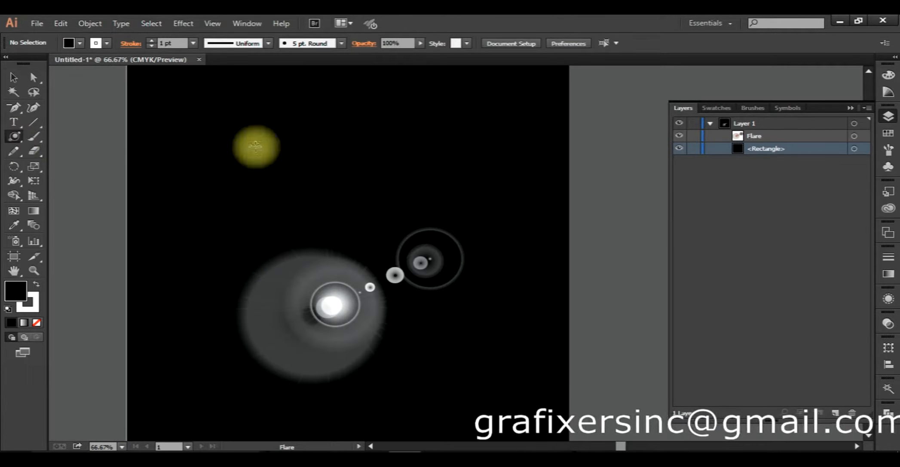
pyautogui.click(322, 175)
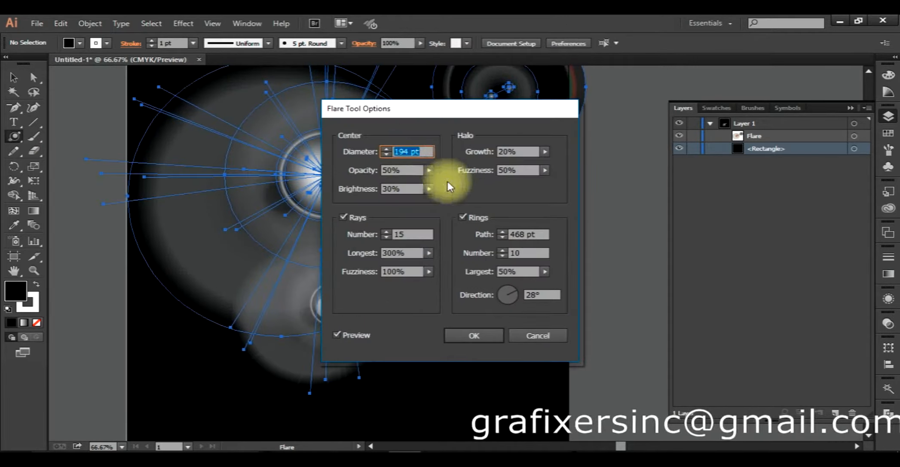
pyautogui.moveTo(418, 114); pyautogui.dragTo(566, 139)
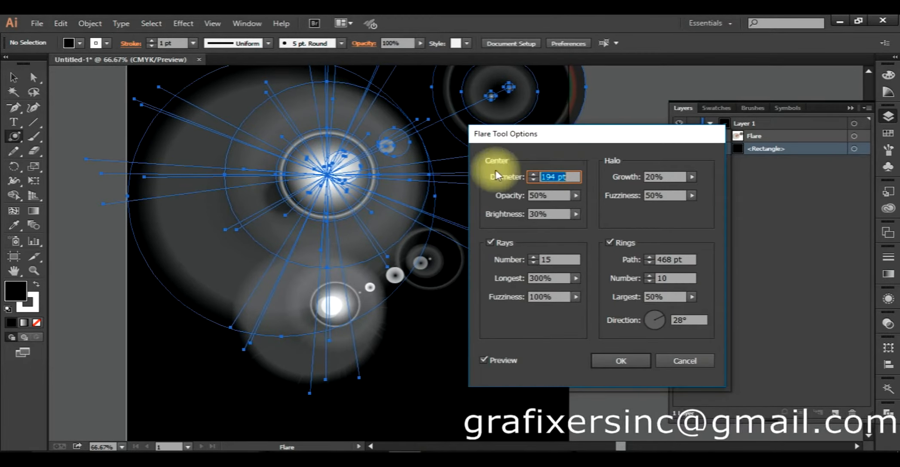
pyautogui.click(557, 177)
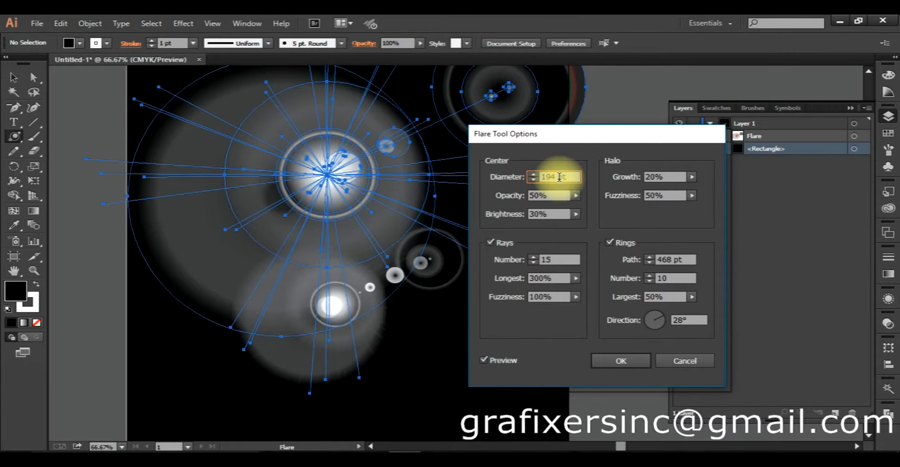
pyautogui.scroll(-9, 559, 177)
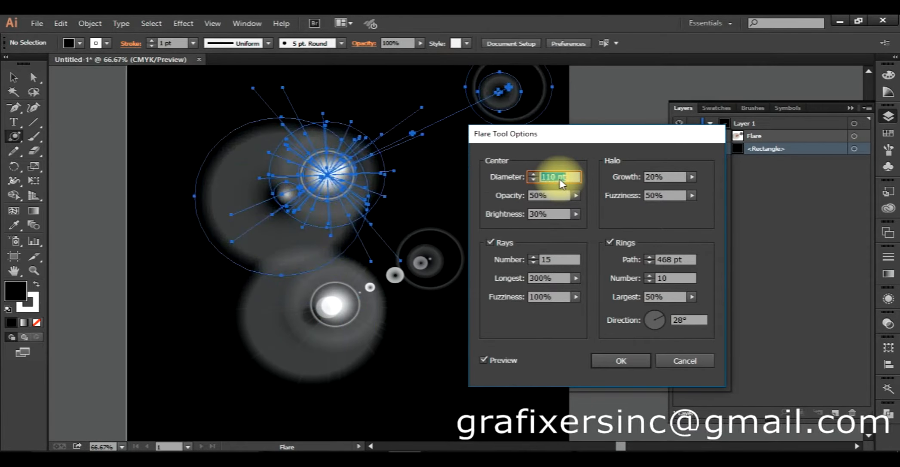
pyautogui.scroll(-8, 560, 183)
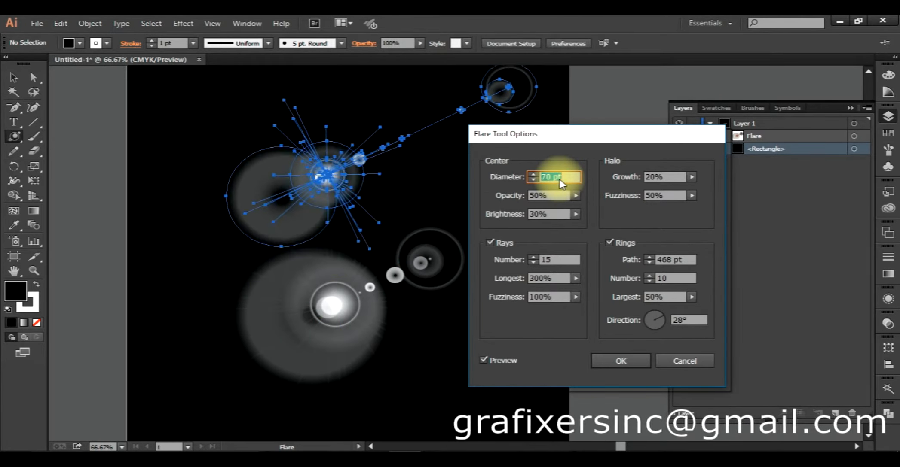
pyautogui.scroll(-2, 560, 179)
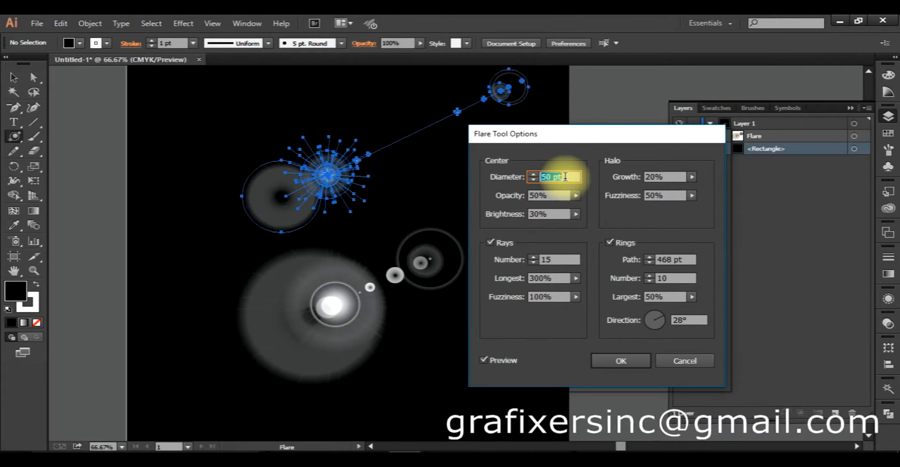
pyautogui.scroll(2, 565, 180)
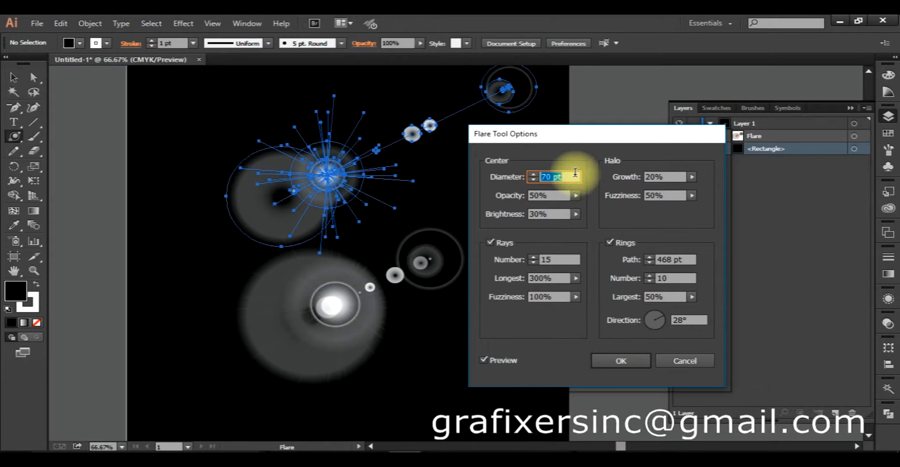
# - Try centre opacity values of 30% and 100% for the new flare, and settle on 0%
pyautogui.click(554, 196)
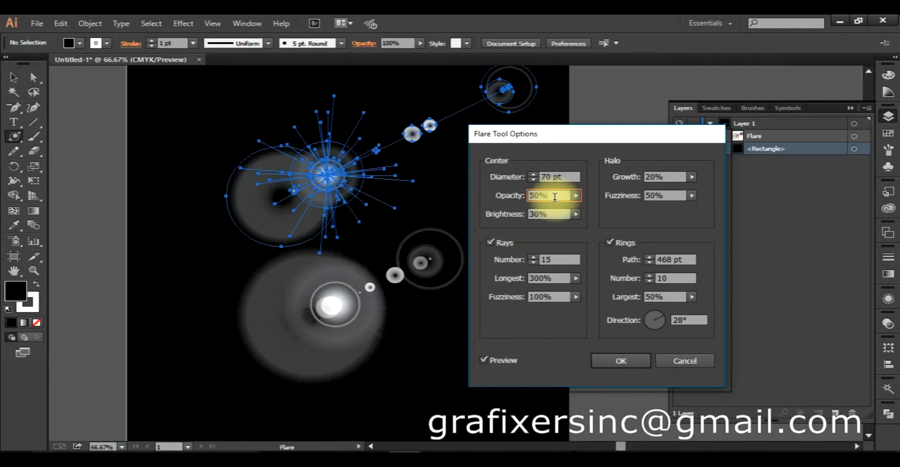
pyautogui.scroll(-10, 555, 197)
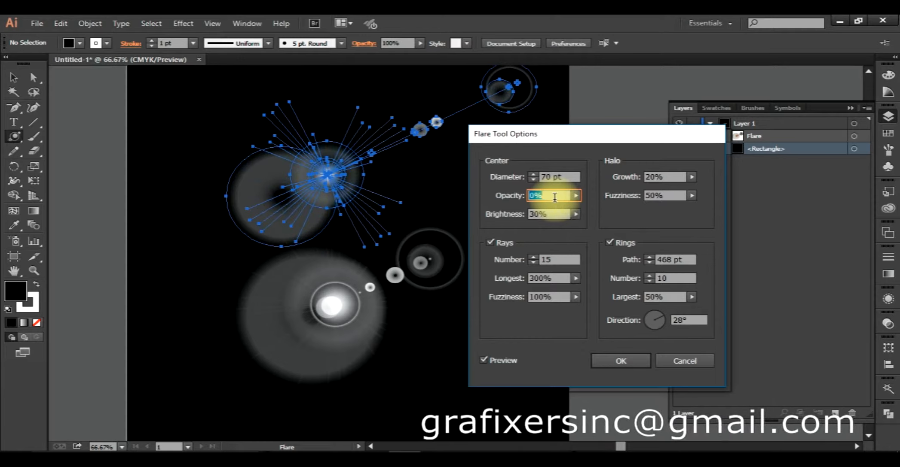
pyautogui.scroll(7, 554, 197)
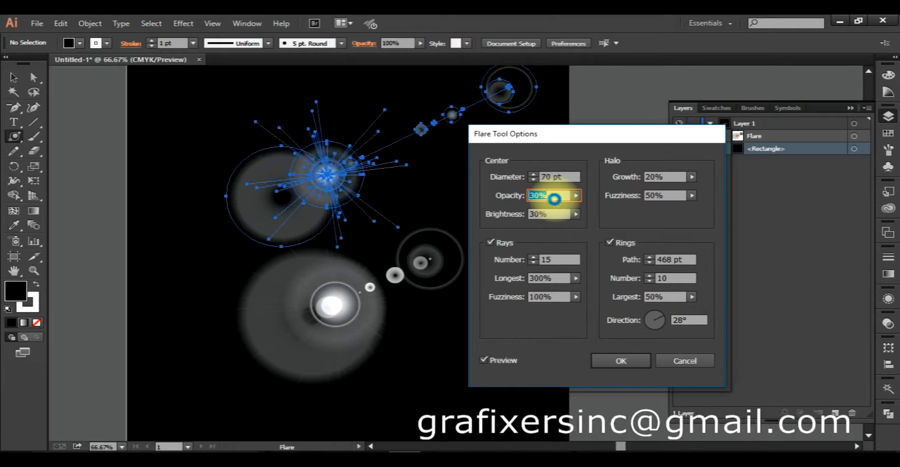
pyautogui.scroll(3, 556, 205)
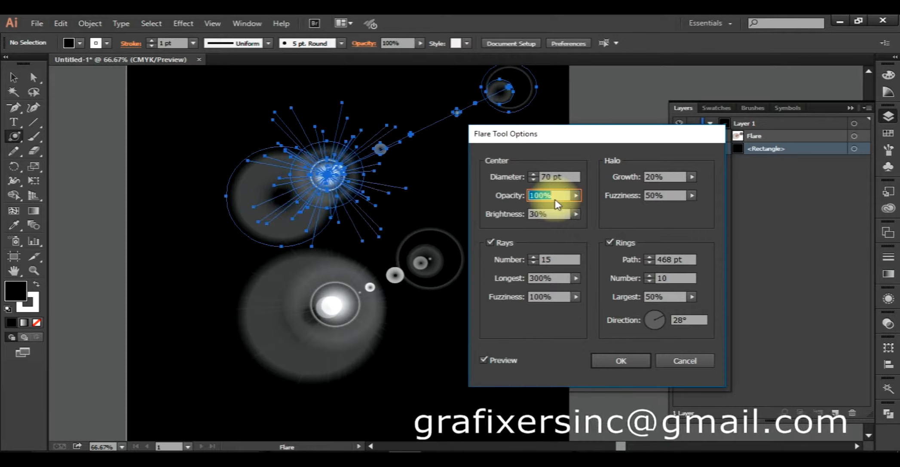
pyautogui.scroll(-10, 557, 196)
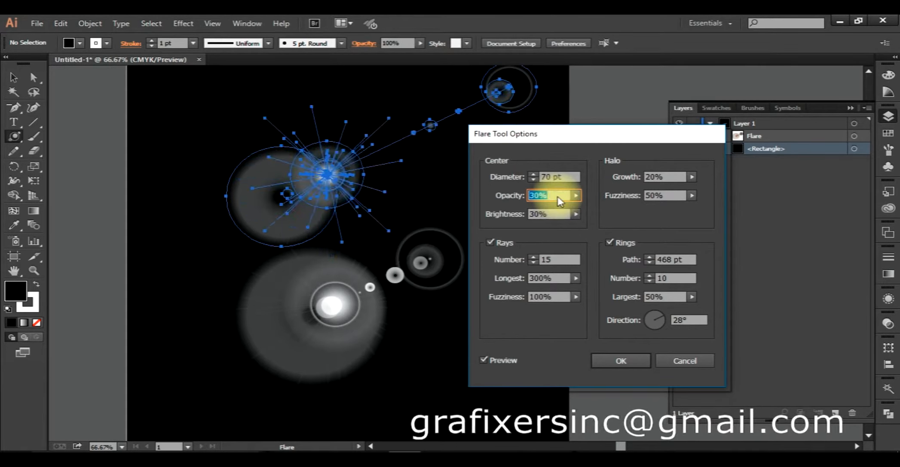
# - Try centre brightness values of 100%, 0% and 60% for the new flare, and return it to 30%
pyautogui.click(552, 214)
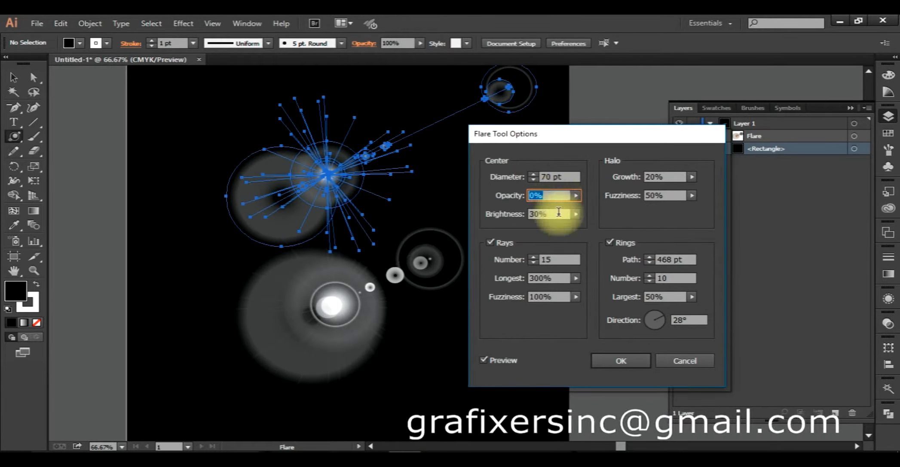
pyautogui.scroll(1, 560, 216)
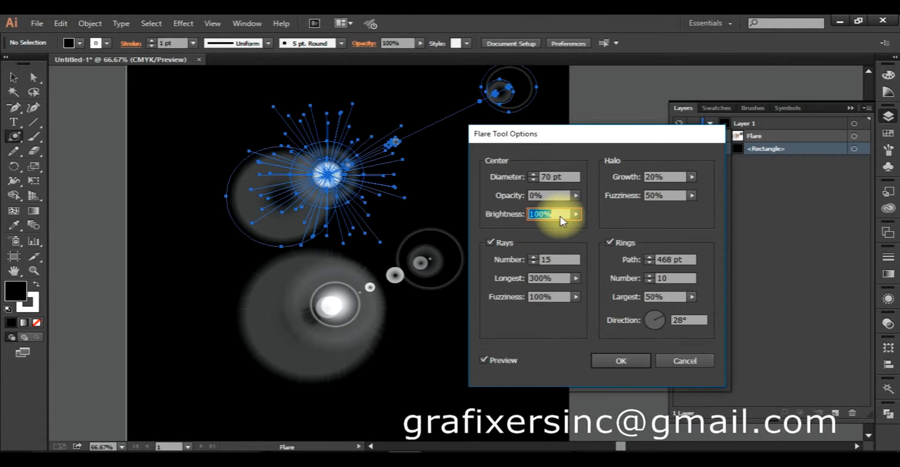
pyautogui.scroll(-4, 560, 216)
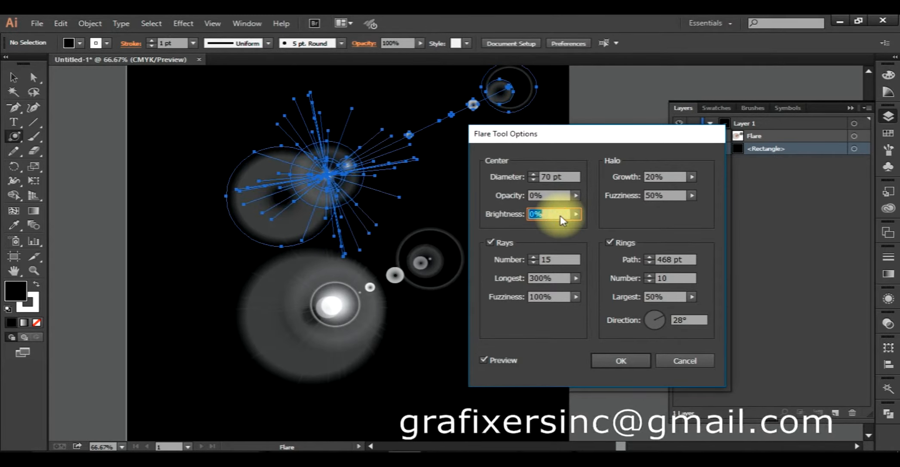
pyautogui.scroll(5, 559, 215)
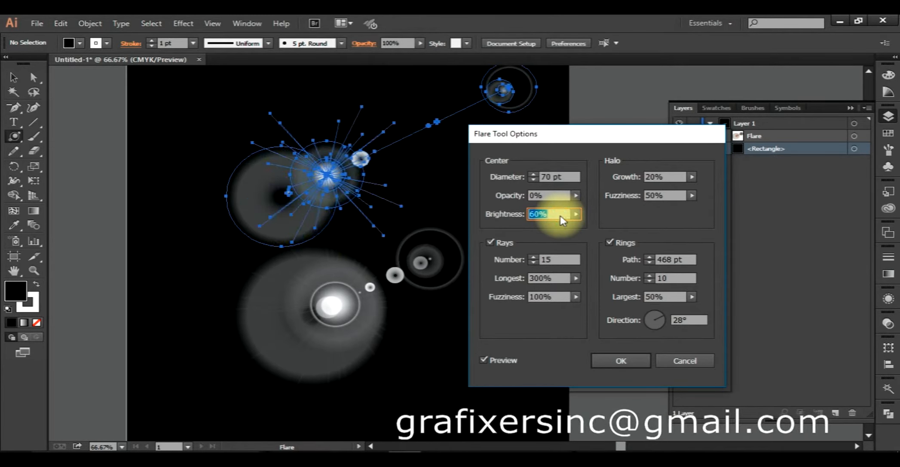
pyautogui.scroll(-3, 559, 216)
# - Try very high and very low ray counts for the new flare, and set the number of rays to 30
pyautogui.click(557, 261)
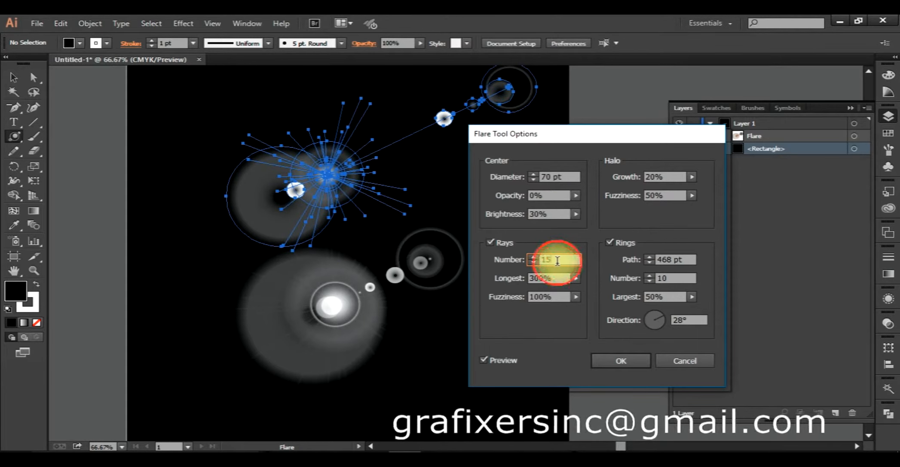
pyautogui.scroll(4, 559, 261)
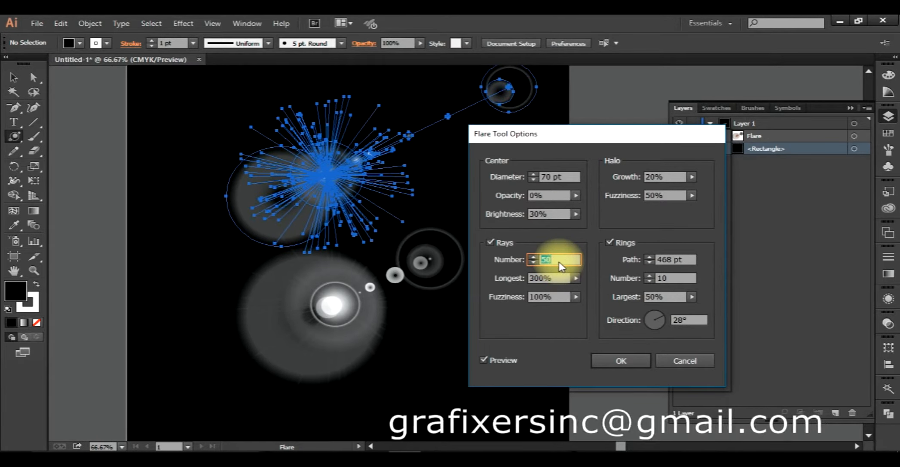
pyautogui.scroll(-4, 559, 266)
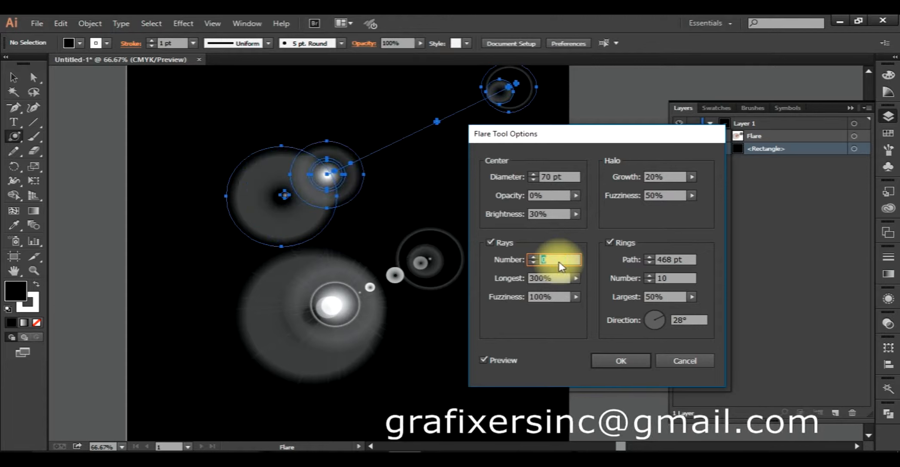
pyautogui.scroll(-2, 560, 263)
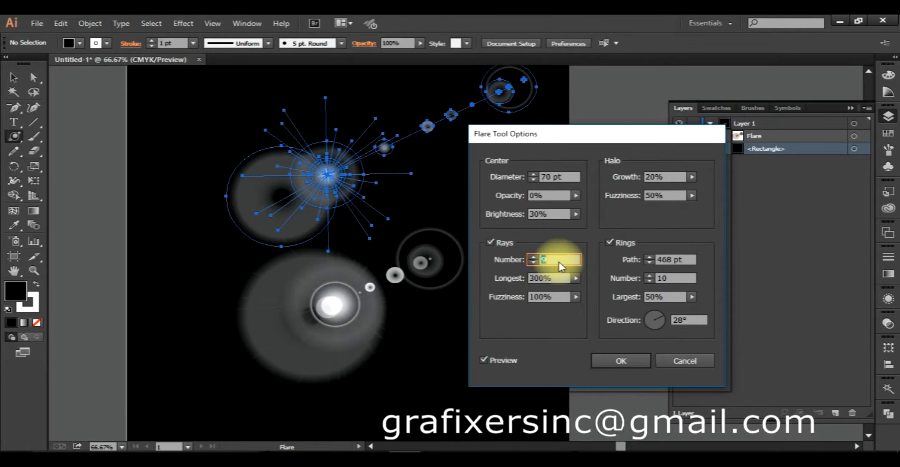
pyautogui.scroll(-3, 560, 266)
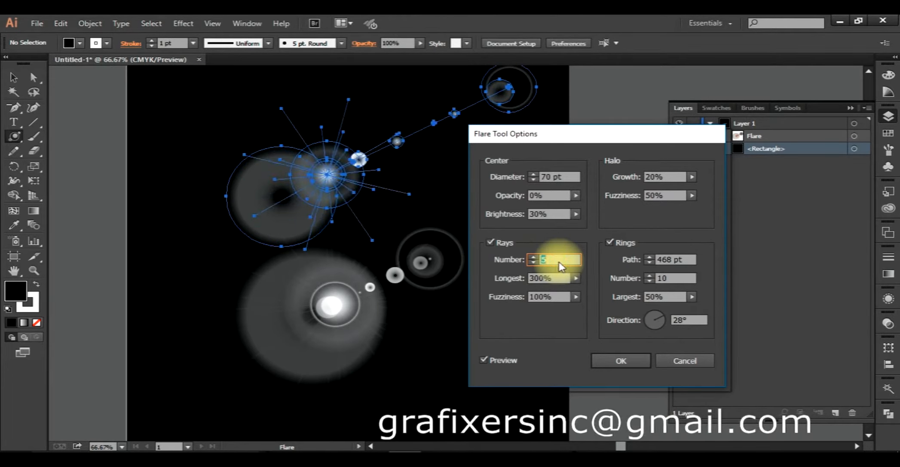
pyautogui.scroll(-2, 561, 267)
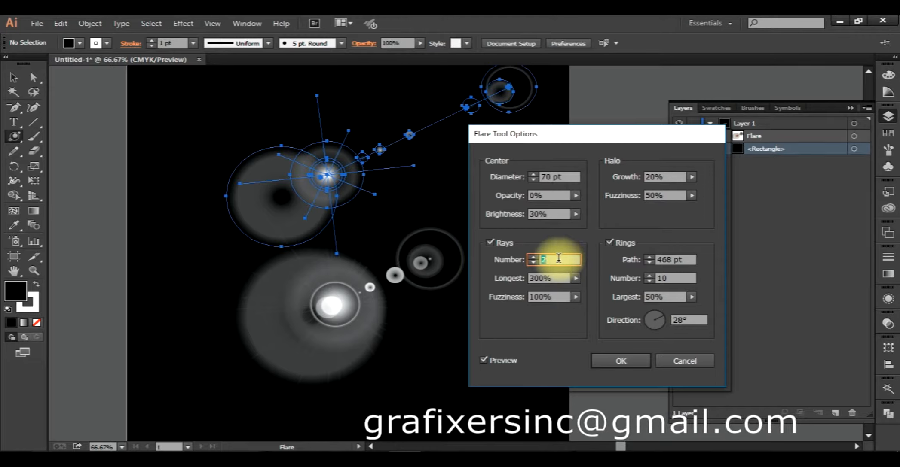
pyautogui.scroll(20, 558, 259)
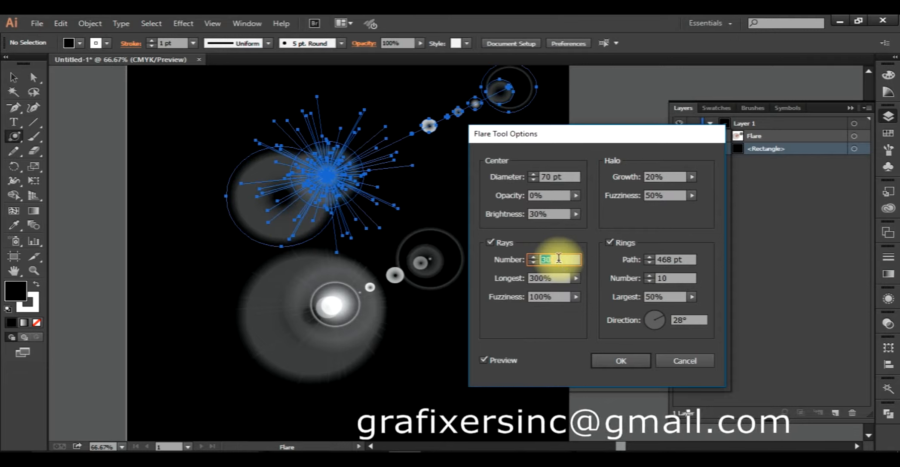
# - Try a longest-ray value of 420% for the new flare, and reduce it to 370%
pyautogui.click(556, 278)
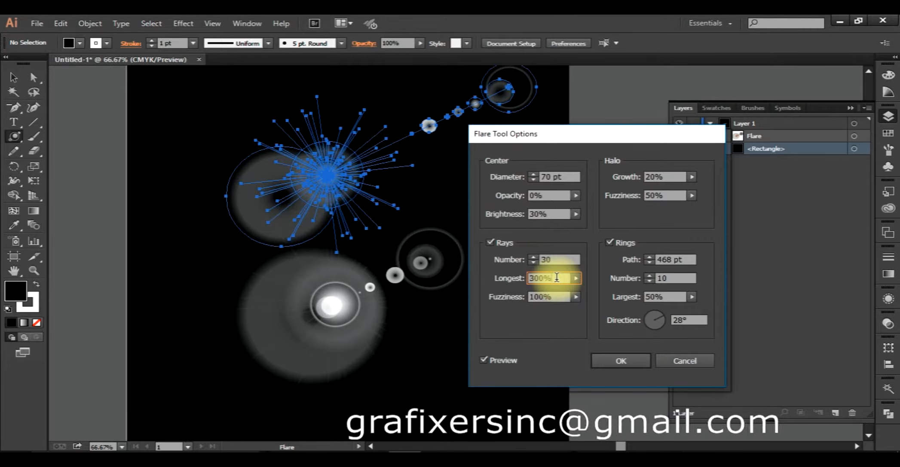
pyautogui.scroll(20, 557, 278)
pyautogui.scroll(20, 556, 278)
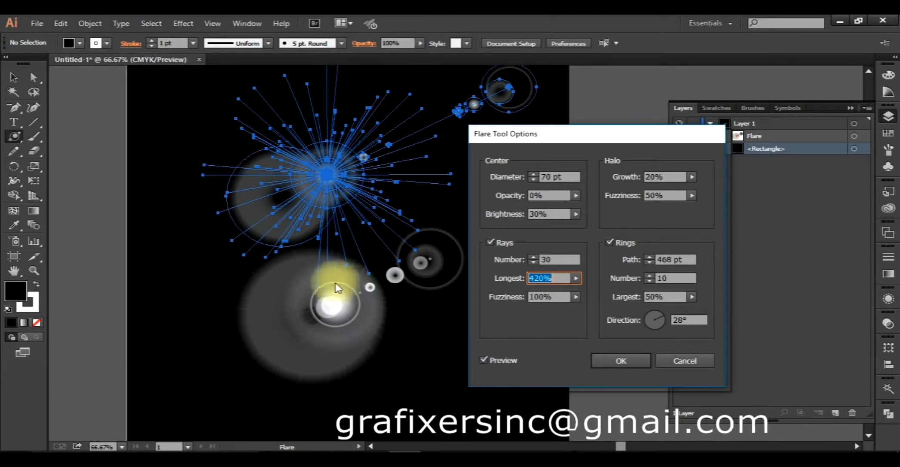
pyautogui.scroll(-20, 542, 277)
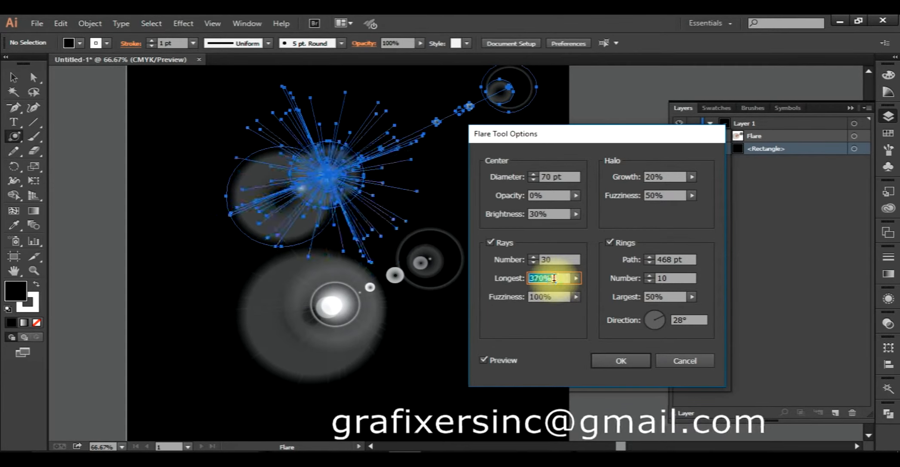
# - Set the ray fuzziness to 90%, and discard the new flare without creating it
pyautogui.click(554, 296)
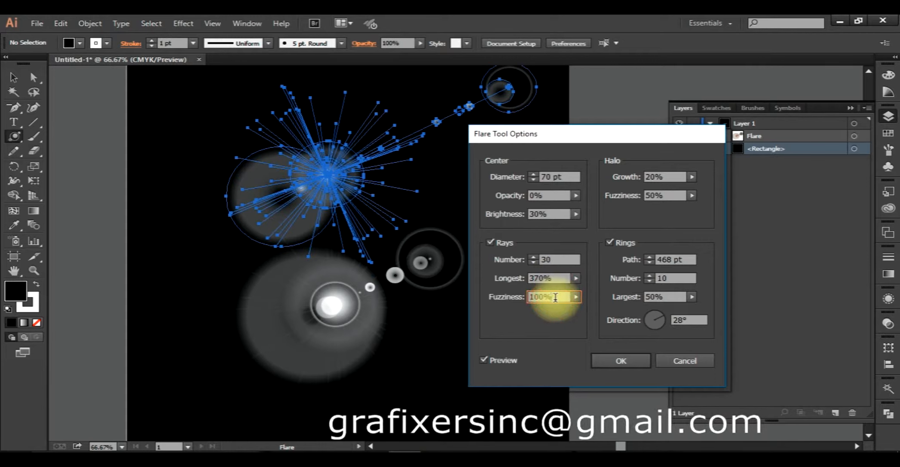
pyautogui.scroll(-20, 555, 298)
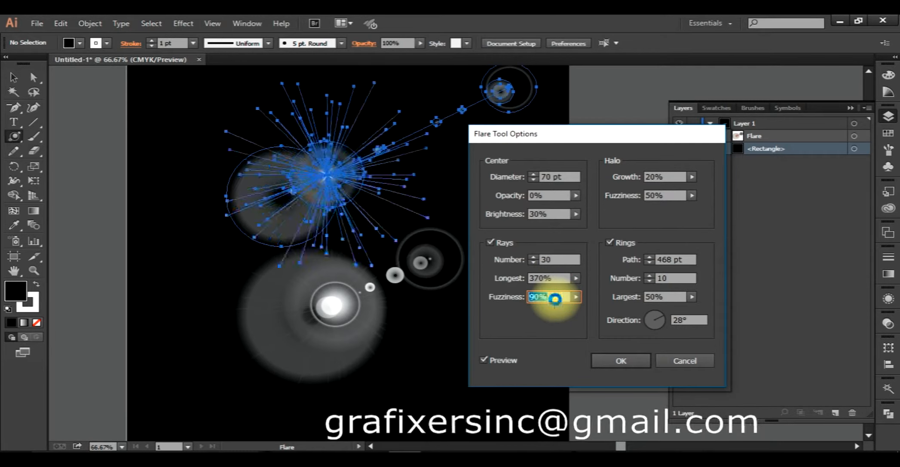
pyautogui.click(667, 359)
pyautogui.scroll(1, 281, 140)
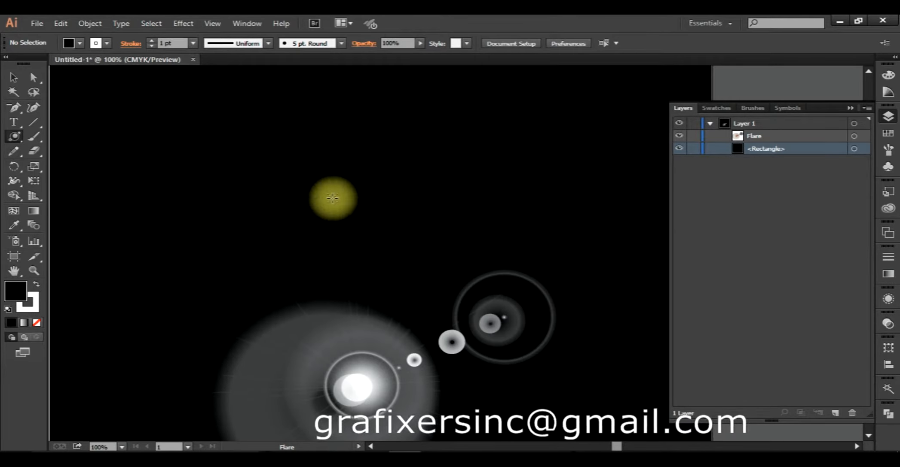
# - Select the existing flare in the lower part of the black rectangle
pyautogui.press('v')
pyautogui.click(361, 317)
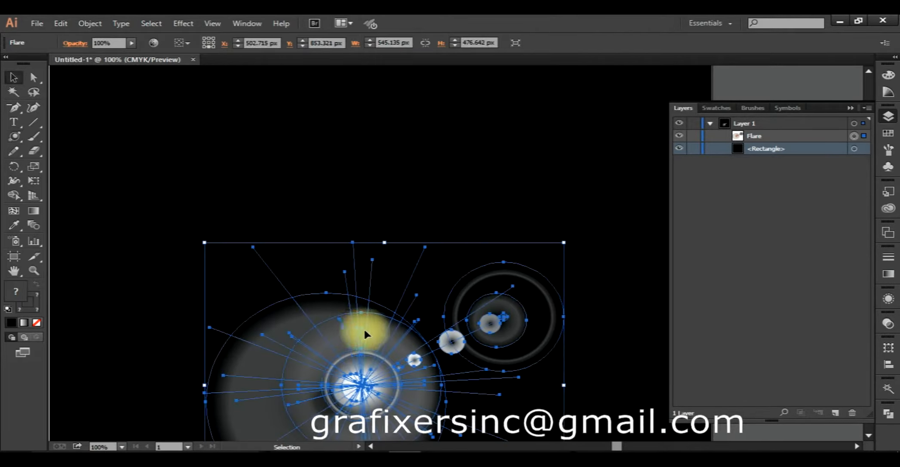
pyautogui.scroll(-3, 368, 332)
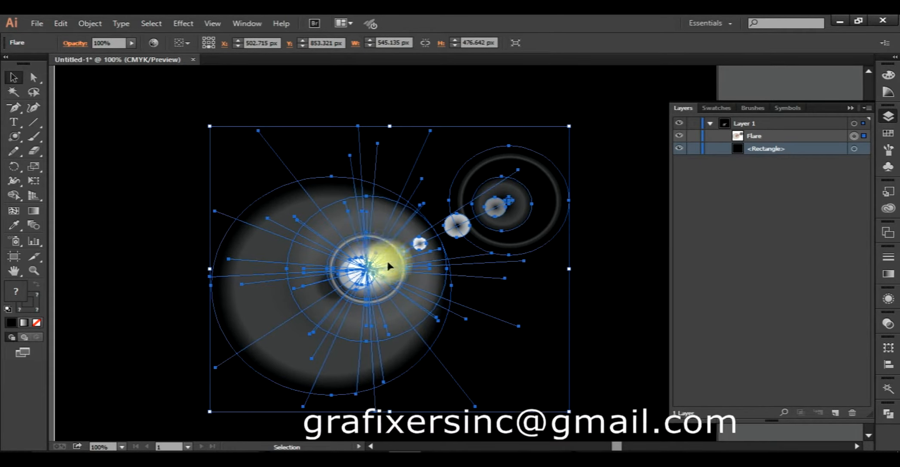
pyautogui.click(594, 198)
pyautogui.click(352, 248)
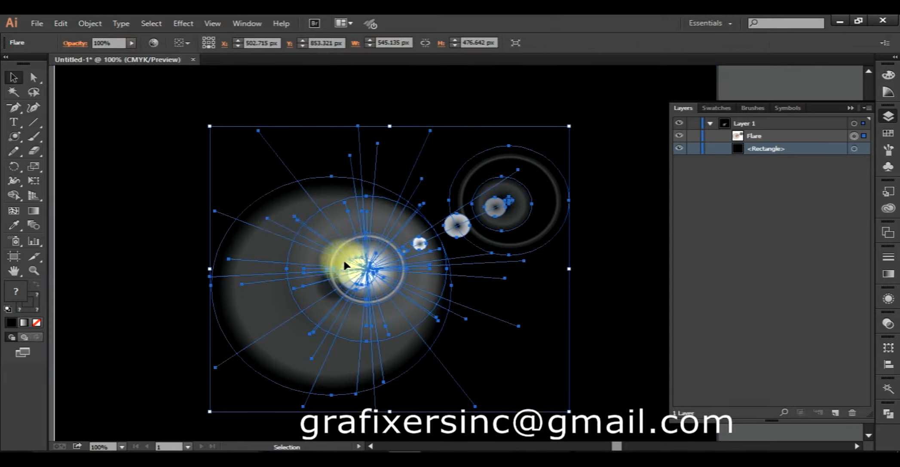
# - Examine the selected flare's centre, halo, rays and rings up close, with and without its path outlines shown
pyautogui.scroll(1, 302, 186)
pyautogui.scroll(4, 303, 186)
pyautogui.press('space')
pyautogui.moveTo(303, 186); pyautogui.dragTo(455, 344)
pyautogui.moveTo(298, 136); pyautogui.dragTo(324, 187)
pyautogui.scroll(-4, 406, 340)
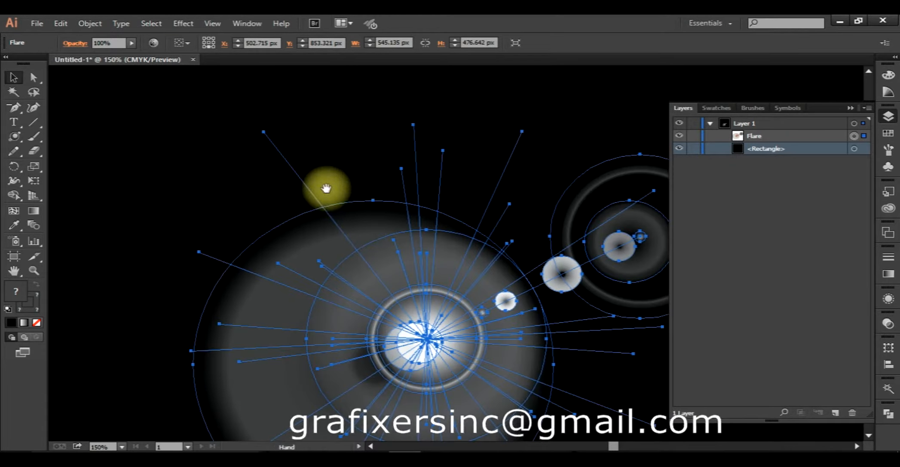
pyautogui.moveTo(458, 301); pyautogui.dragTo(372, 239)
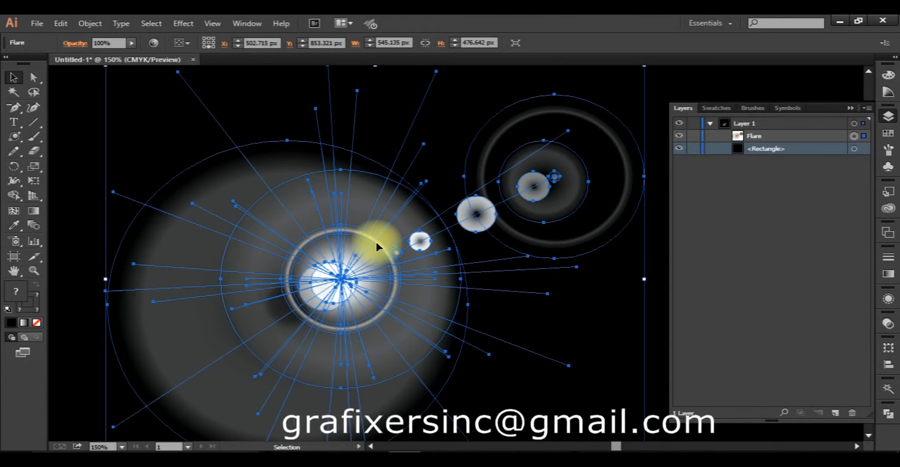
pyautogui.press('a')
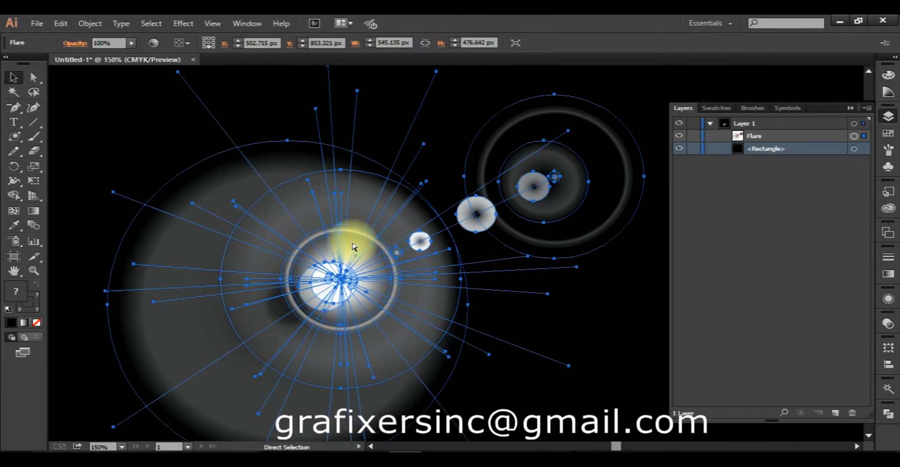
pyautogui.press('v')
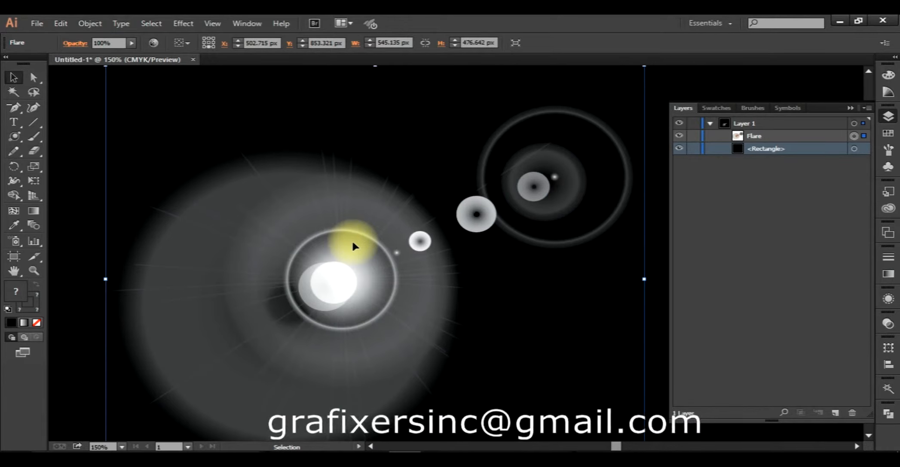
# - Move the flare to the left and back towards the rectangle's centre, to an X position of about 488 px
pyautogui.scroll(-1, 389, 219)
pyautogui.moveTo(385, 219); pyautogui.dragTo(432, 202)
pyautogui.moveTo(387, 254); pyautogui.dragTo(319, 244)
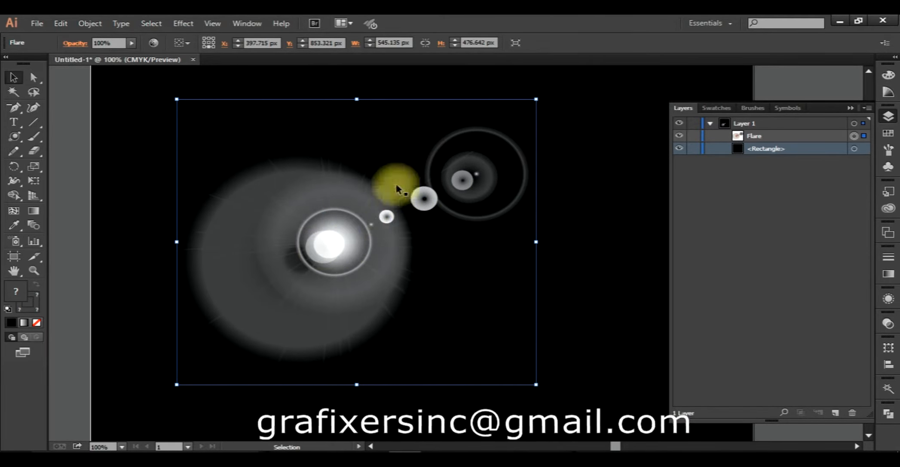
pyautogui.press('a')
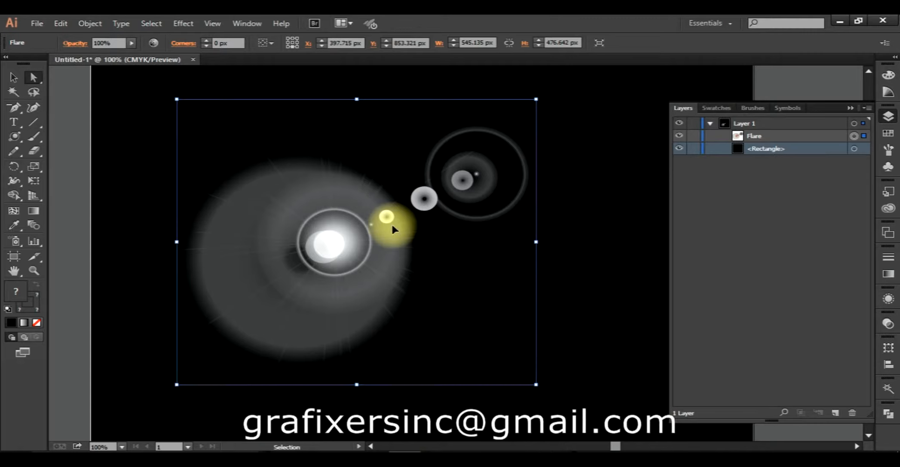
pyautogui.press('v')
pyautogui.moveTo(323, 235); pyautogui.dragTo(409, 241)
# - Start a new flare in the rectangle's upper-left area, try a ray fuzziness of 20%, and return it to 100%
pyautogui.press('space')
pyautogui.hotkey('ctrl', '-')
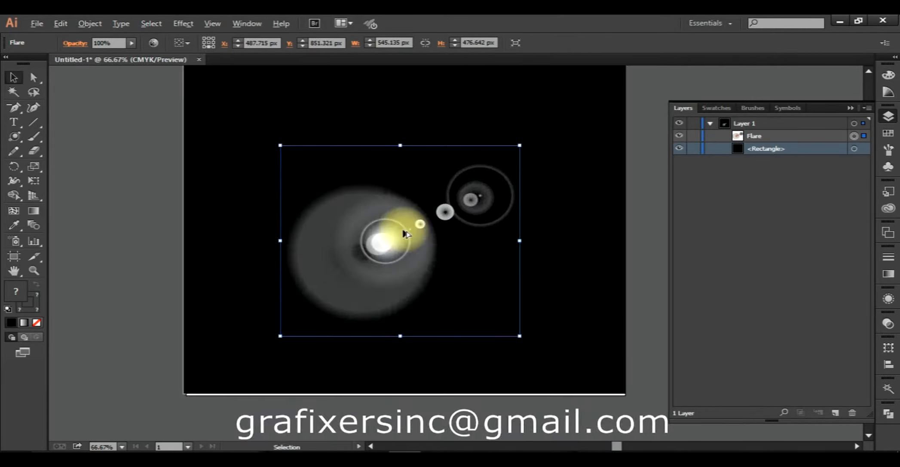
pyautogui.scroll(1, 386, 236)
pyautogui.click(13, 138)
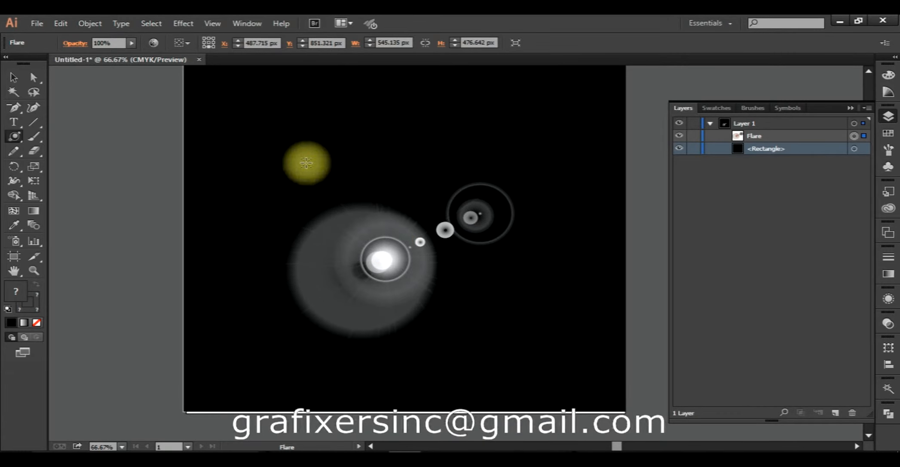
pyautogui.click(303, 161)
pyautogui.click(561, 298)
pyautogui.hotkey('shift', 'Down')
pyautogui.hotkey('shift', 'Down')
pyautogui.hotkey('shift', 'Down')
pyautogui.hotkey('shift', 'Down')
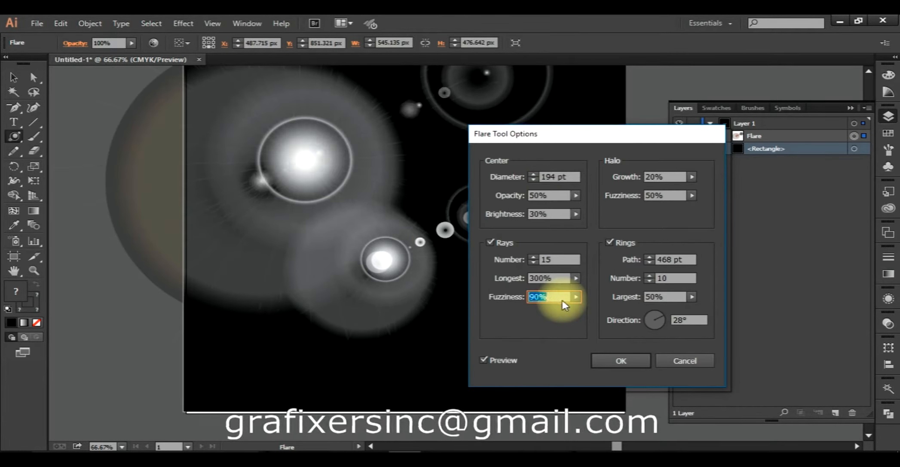
pyautogui.hotkey('shift', 'Down')
pyautogui.hotkey('shift', 'Down')
pyautogui.hotkey('shift', 'Down')
pyautogui.hotkey('shift', 'Down')
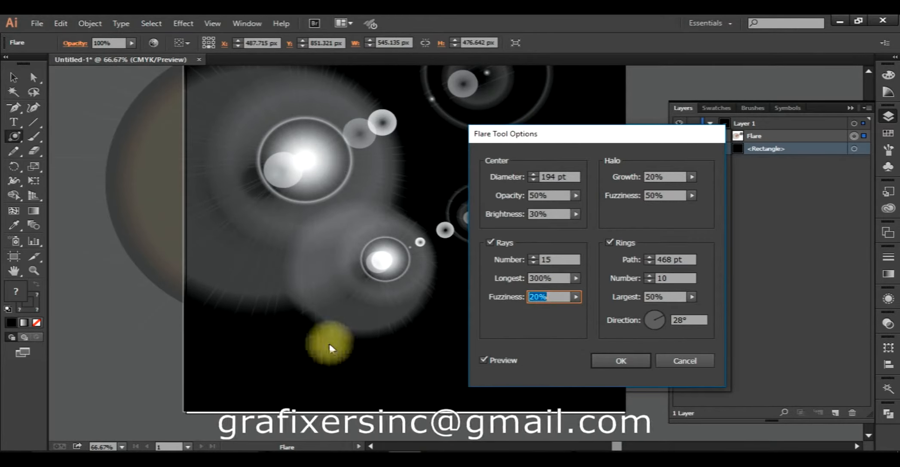
pyautogui.scroll(8, 556, 300)
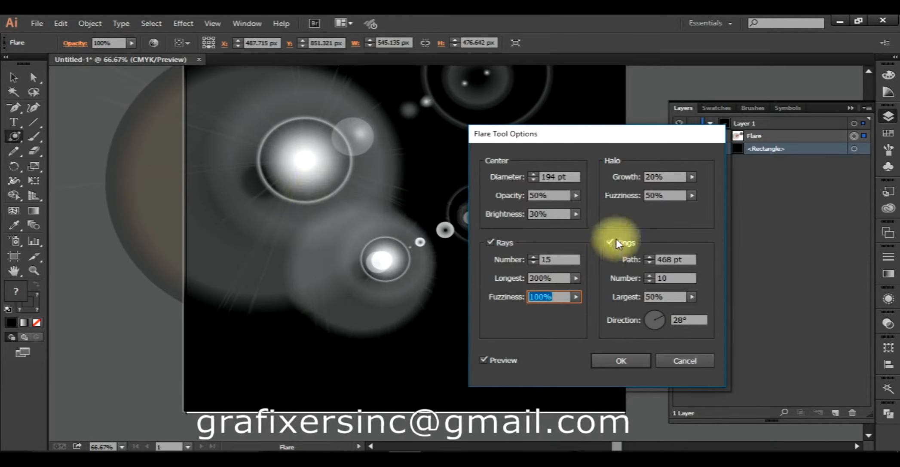
# - Try a halo growth of 110% for the new flare, and reduce it to 0%
pyautogui.click(673, 177)
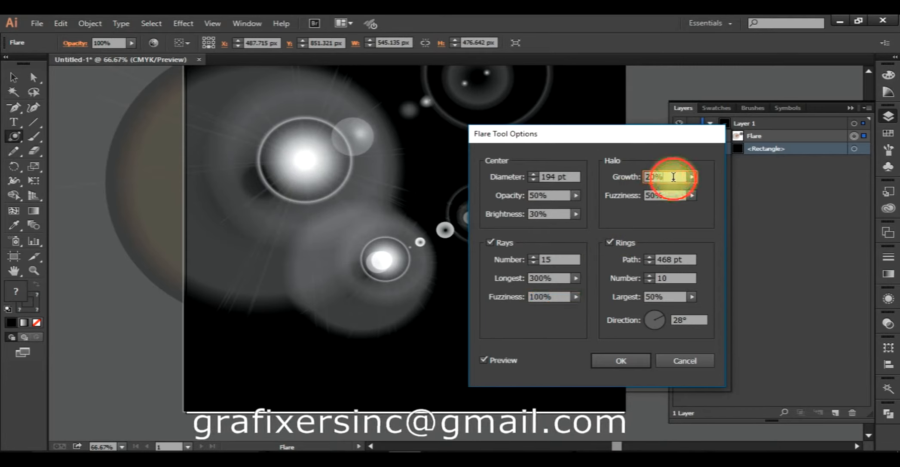
pyautogui.hotkey('shift', 'Up')
pyautogui.hotkey('shift', 'Up')
pyautogui.hotkey('shift', 'Up')
pyautogui.hotkey('shift', 'Up')
pyautogui.hotkey('shift', 'Up')
pyautogui.hotkey('shift', 'Up')
pyautogui.hotkey('shift', 'Up')
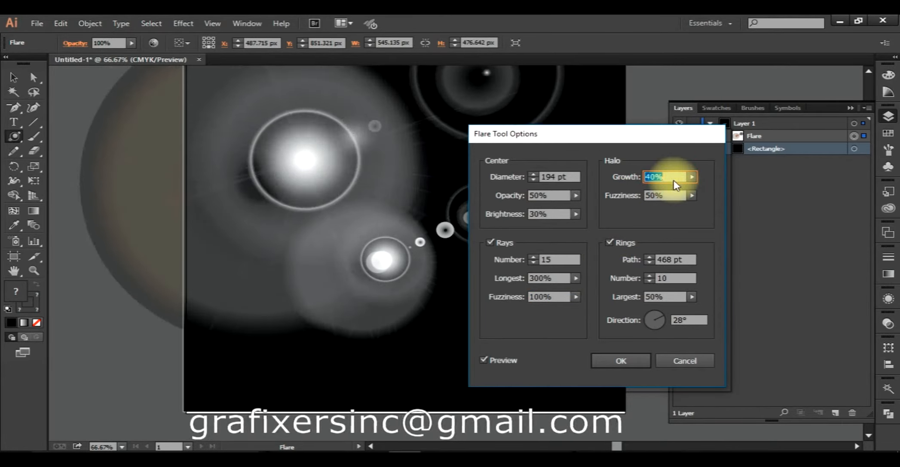
pyautogui.hotkey('shift', 'Up')
pyautogui.hotkey('shift', 'Up')
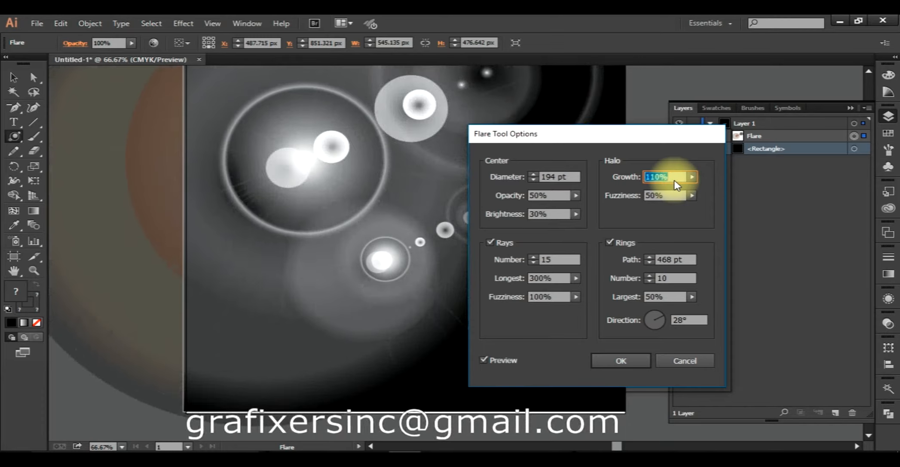
pyautogui.hotkey('shift', 'Down')
pyautogui.hotkey('shift', 'Down')
pyautogui.hotkey('shift', 'Down')
pyautogui.hotkey('shift', 'Down')
pyautogui.hotkey('shift', 'Down')
pyautogui.hotkey('shift', 'Down')
pyautogui.hotkey('shift', 'Down')
pyautogui.hotkey('shift', 'Down')
pyautogui.hotkey('shift', 'Down')
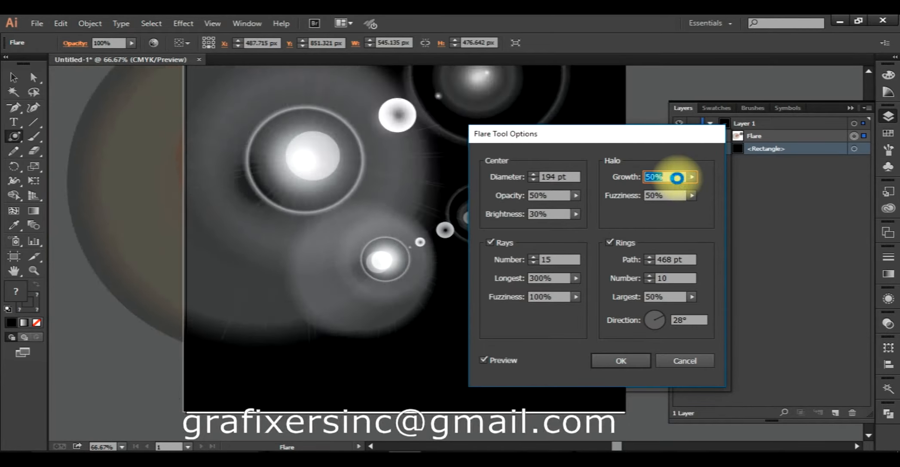
pyautogui.hotkey('shift', 'Down')
pyautogui.hotkey('shift', 'Down')
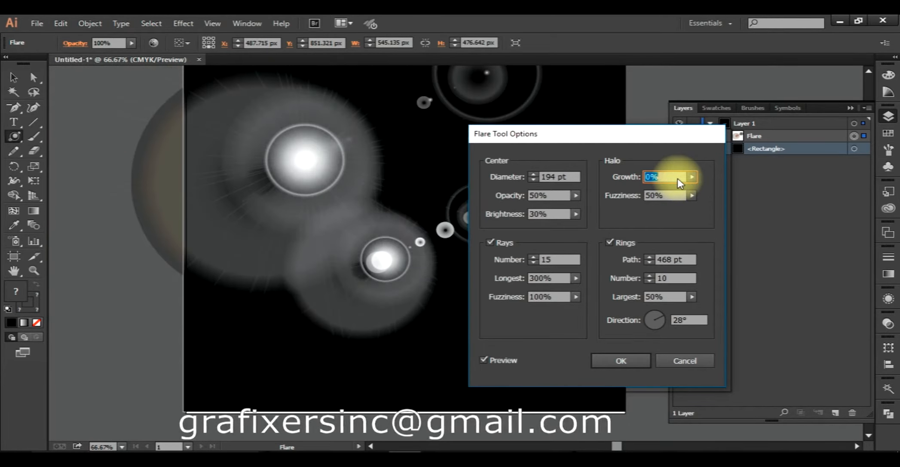
# - Try a halo growth of 140% for the new flare, and lower it to 50%
pyautogui.hotkey('shift', 'Up')
pyautogui.hotkey('shift', 'Up')
pyautogui.hotkey('shift', 'Up')
pyautogui.hotkey('shift', 'Up')
pyautogui.hotkey('shift', 'Up')
pyautogui.hotkey('shift', 'Up')
pyautogui.hotkey('shift', 'Up')
pyautogui.hotkey('shift', 'Up')
pyautogui.hotkey('shift', 'Up')
pyautogui.hotkey('shift', 'Up')
pyautogui.hotkey('shift', 'Up')
pyautogui.hotkey('shift', 'Up')
pyautogui.hotkey('shift', 'Up')
pyautogui.hotkey('shift', 'Up')
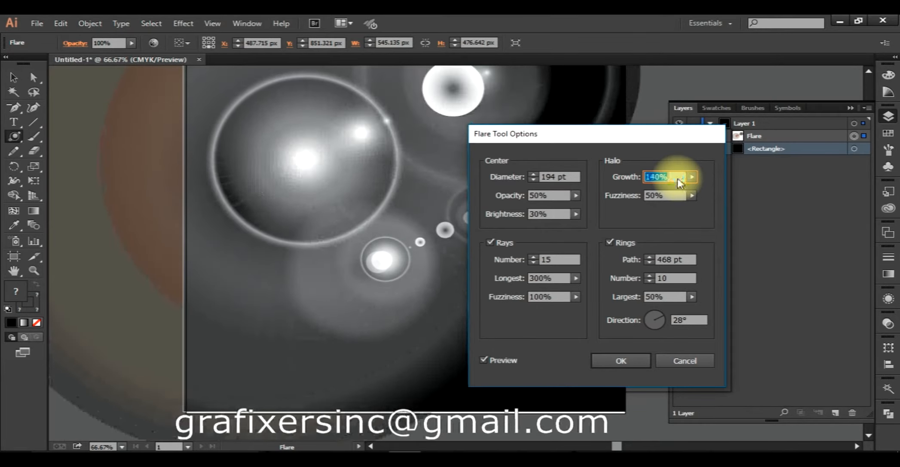
pyautogui.hotkey('shift', 'Up')
pyautogui.hotkey('shift', 'Up')
pyautogui.hotkey('shift', 'Up')
pyautogui.hotkey('shift', 'Down')
pyautogui.hotkey('shift', 'Down')
pyautogui.hotkey('shift', 'Down')
pyautogui.hotkey('shift', 'Down')
pyautogui.hotkey('shift', 'Down')
pyautogui.hotkey('shift', 'Down')
pyautogui.hotkey('shift', 'Down')
pyautogui.hotkey('shift', 'Down')
pyautogui.hotkey('shift', 'Down')
pyautogui.hotkey('shift', 'Down')
pyautogui.hotkey('shift', 'Down')
pyautogui.hotkey('shift', 'Down')
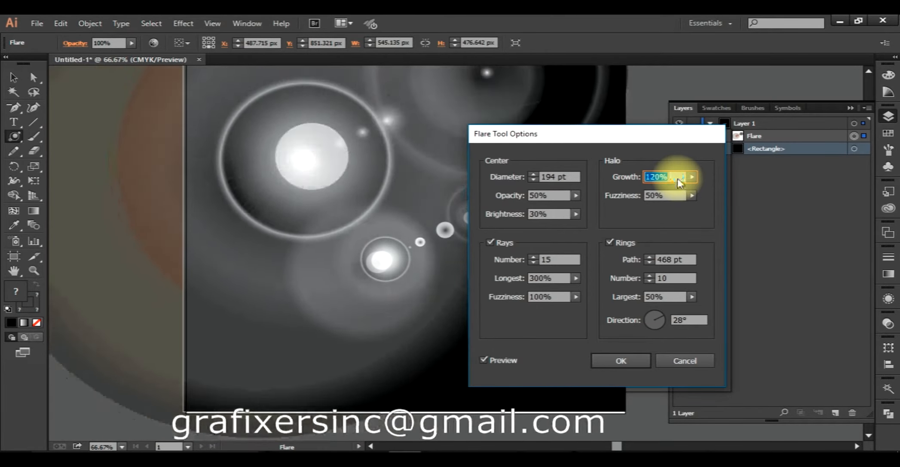
# - Try a halo fuzziness of 80% for the new flare, and return it to 50%
pyautogui.click(662, 196)
pyautogui.hotkey('shift', 'Up')
pyautogui.hotkey('shift', 'Up')
pyautogui.hotkey('shift', 'Up')
pyautogui.hotkey('shift', 'Up')
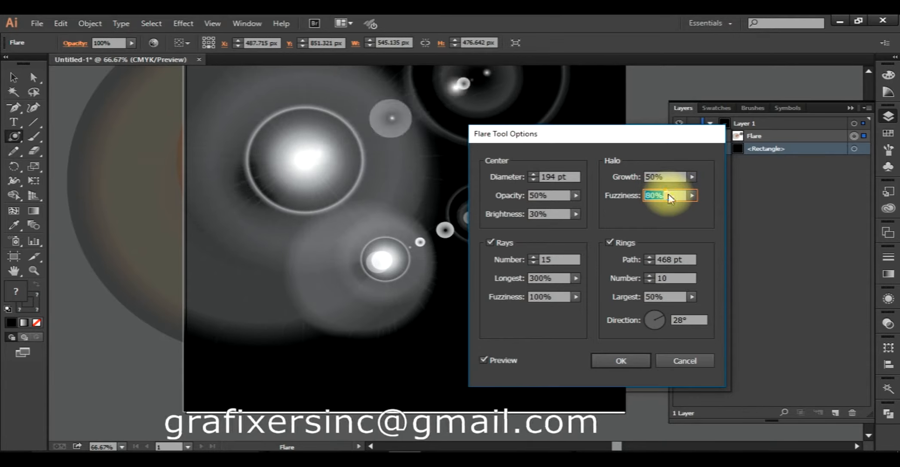
pyautogui.click(667, 194)
pyautogui.hotkey('shift', 'Up')
pyautogui.hotkey('shift', 'Up')
pyautogui.hotkey('shift', 'Up')
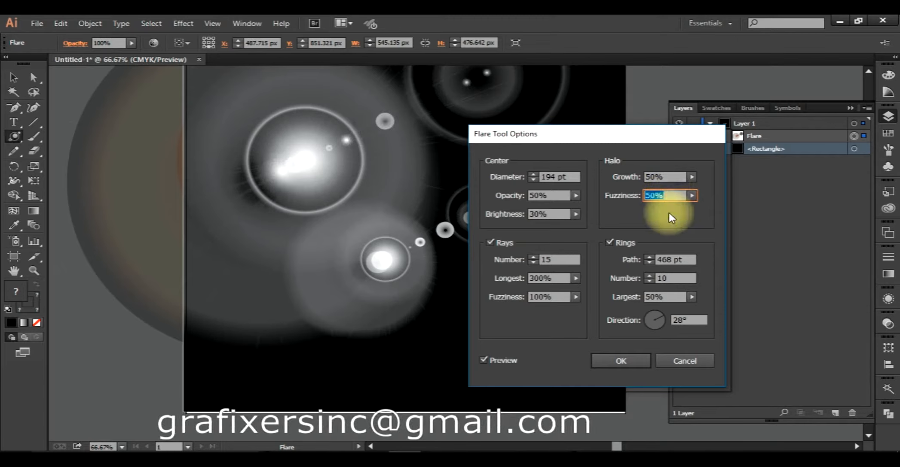
# - Try a ring path of 420 pt, and discard the new flare without creating it
pyautogui.click(682, 269)
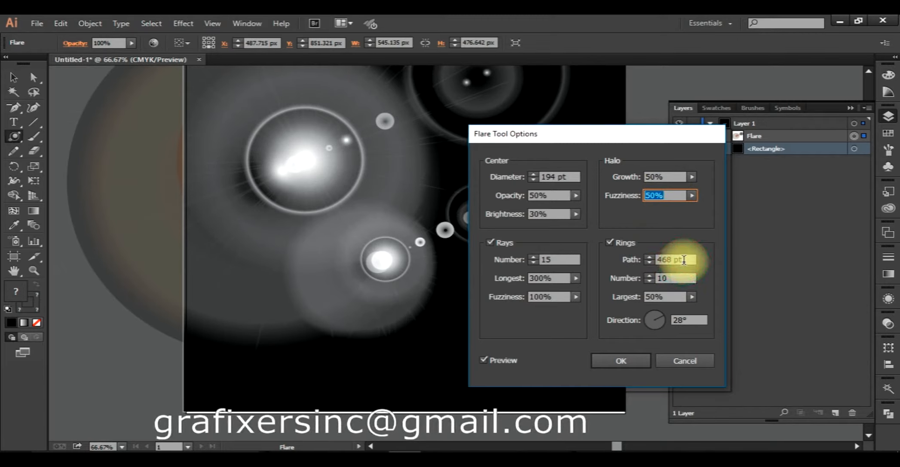
pyautogui.scroll(-2, 684, 261)
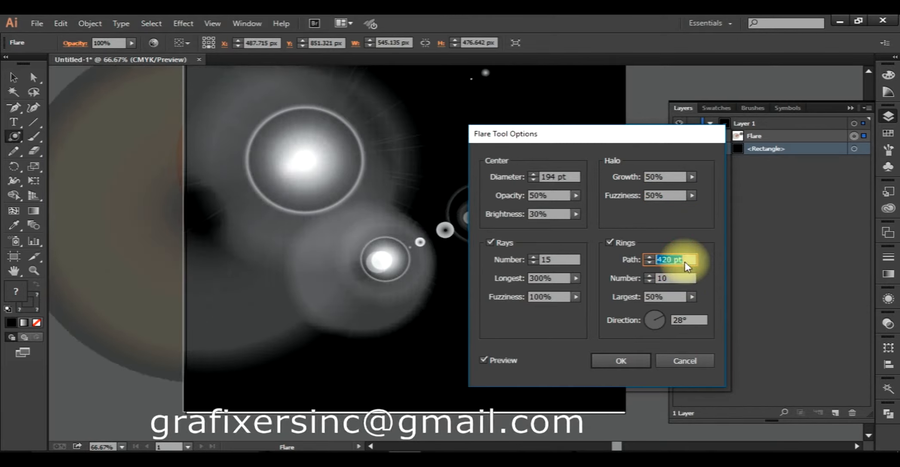
pyautogui.click(693, 361)
# - Start another flare above the existing one, and try shortening its ring path to 110 pt
pyautogui.scroll(-2, 438, 271)
pyautogui.moveTo(471, 248); pyautogui.dragTo(446, 284)
pyautogui.click(364, 249)
pyautogui.click(685, 261)
pyautogui.scroll(-3, 686, 266)
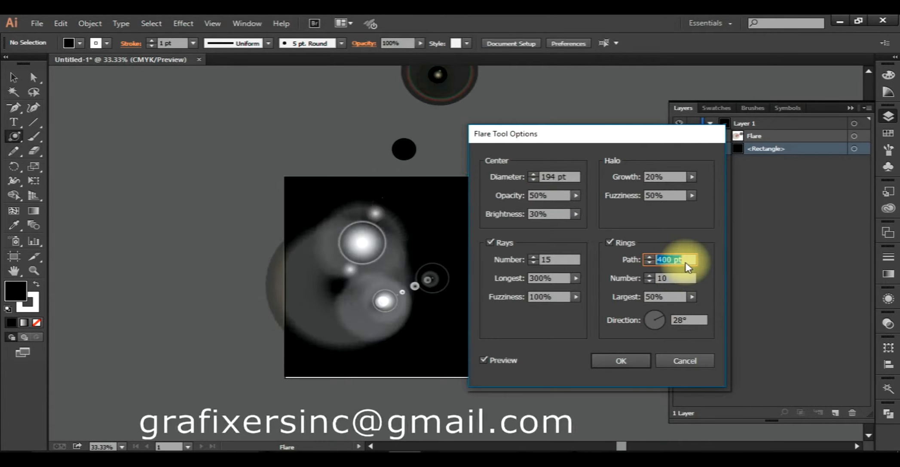
pyautogui.scroll(-3, 686, 267)
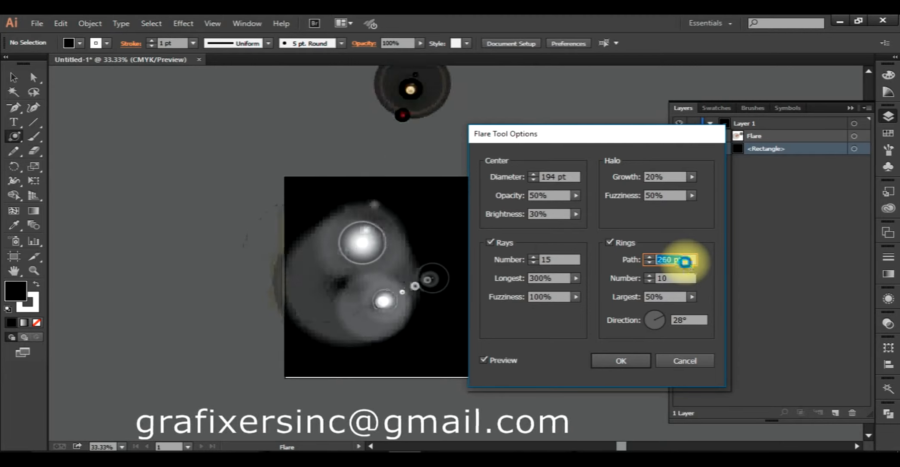
pyautogui.scroll(-3, 686, 266)
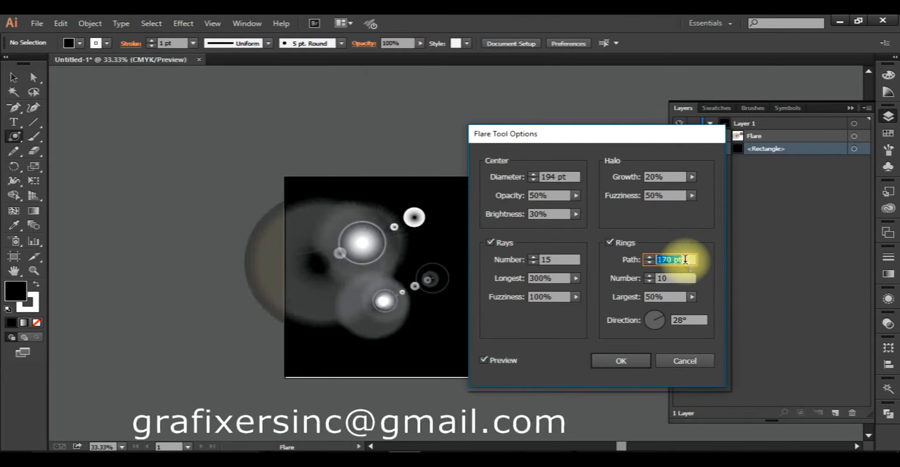
pyautogui.scroll(-2, 685, 261)
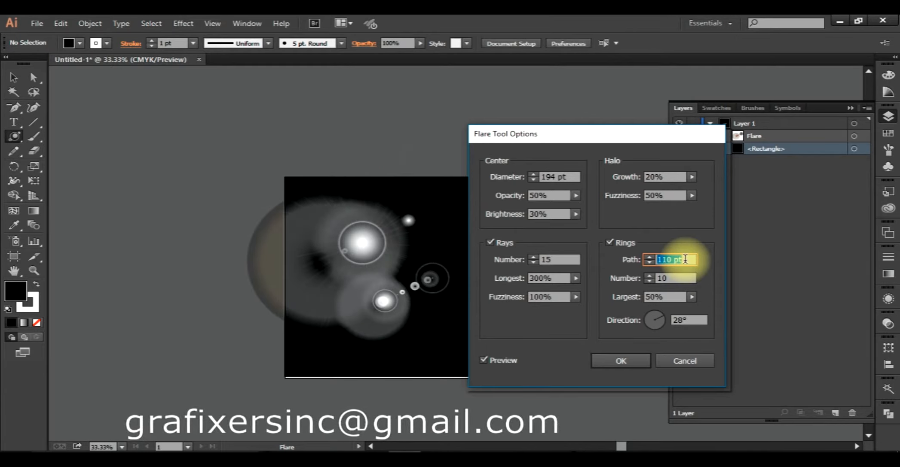
# - Lengthen the new flare's ring path to 380 pt
pyautogui.scroll(4, 683, 260)
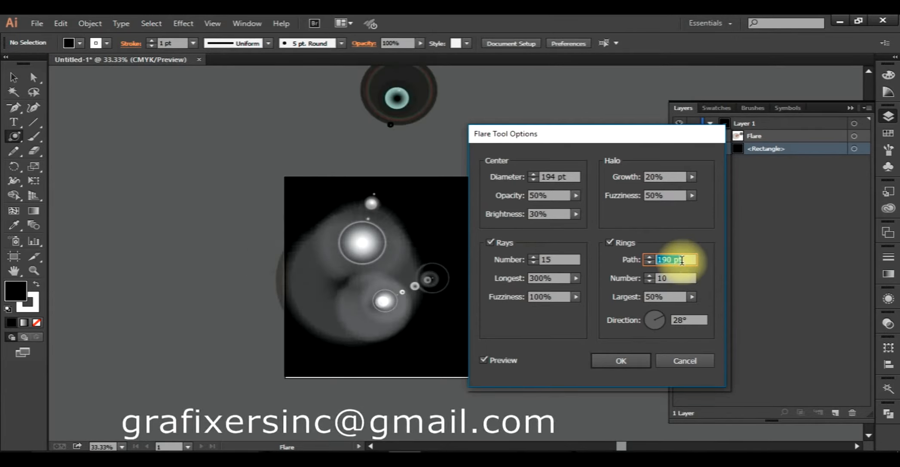
pyautogui.scroll(6, 681, 261)
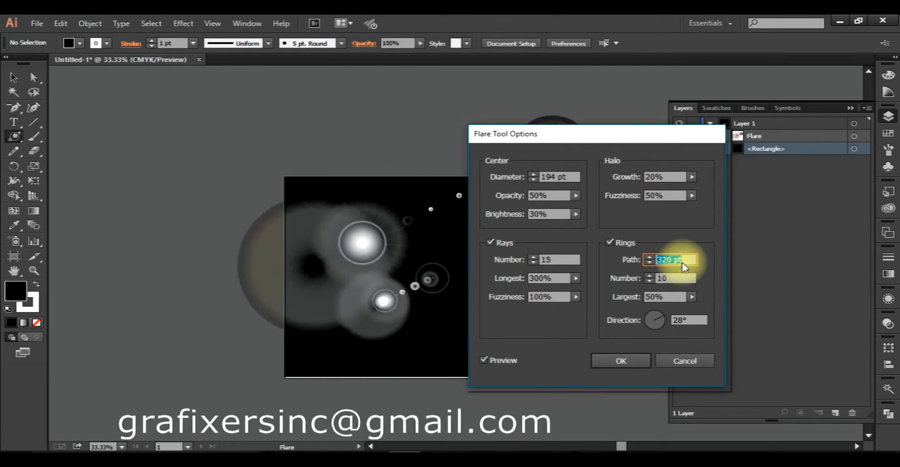
pyautogui.scroll(3, 681, 260)
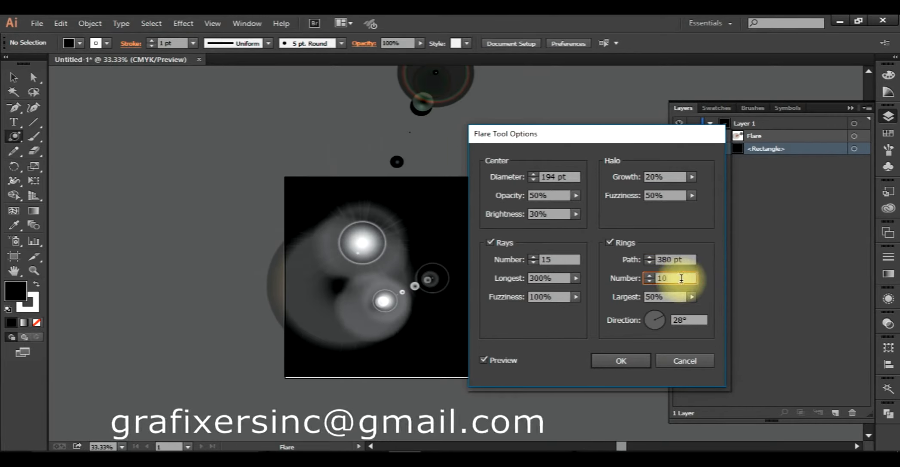
# - Try 30 and 50 rings for the new flare with the options dialog moved off the artwork, and reduce the number to 20
pyautogui.scroll(5, 680, 278)
pyautogui.moveTo(614, 134); pyautogui.dragTo(684, 131)
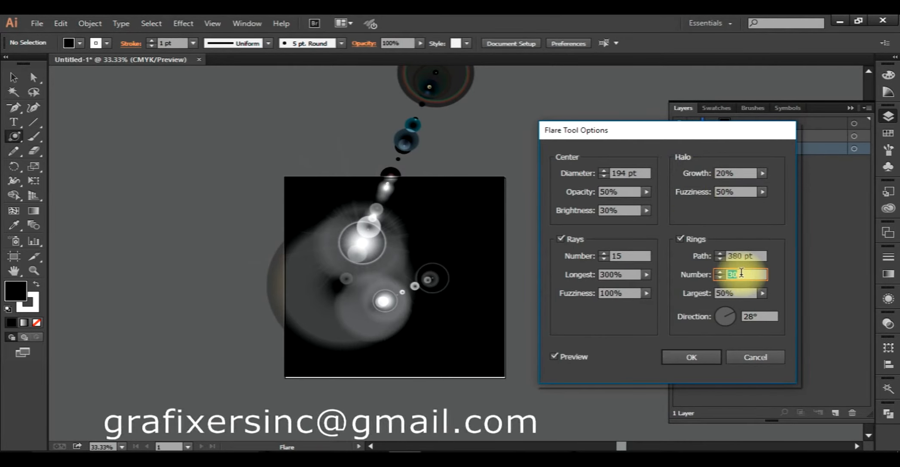
pyautogui.scroll(2, 741, 275)
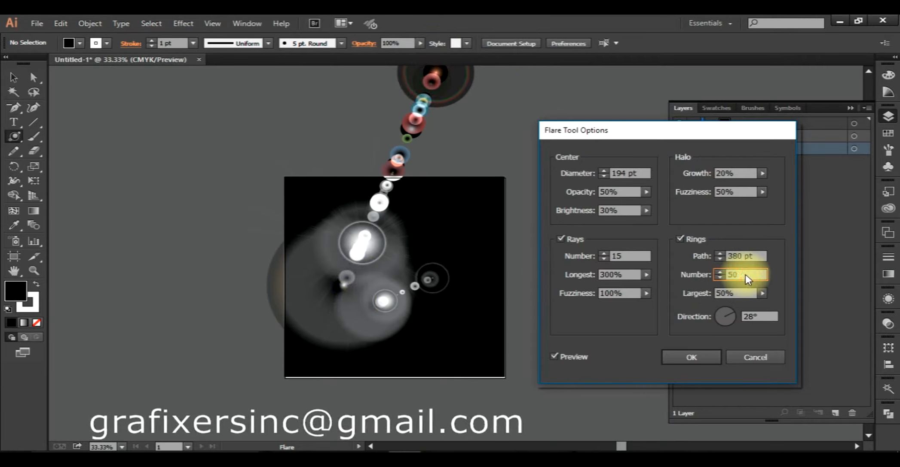
pyautogui.scroll(-3, 744, 275)
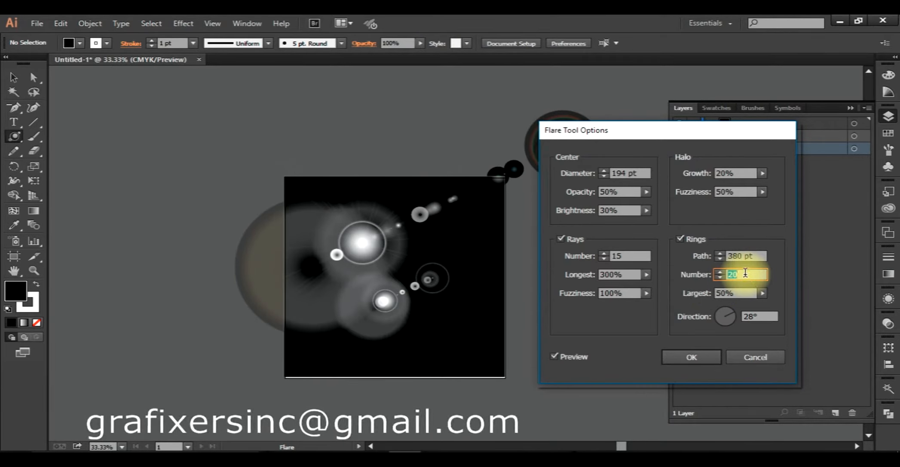
# - Reduce the new flare's rings to 10, and try largest-ring sizes of 0%, 40%, 70% and 80% before lowering to 30%
pyautogui.scroll(-1, 745, 273)
pyautogui.click(742, 293)
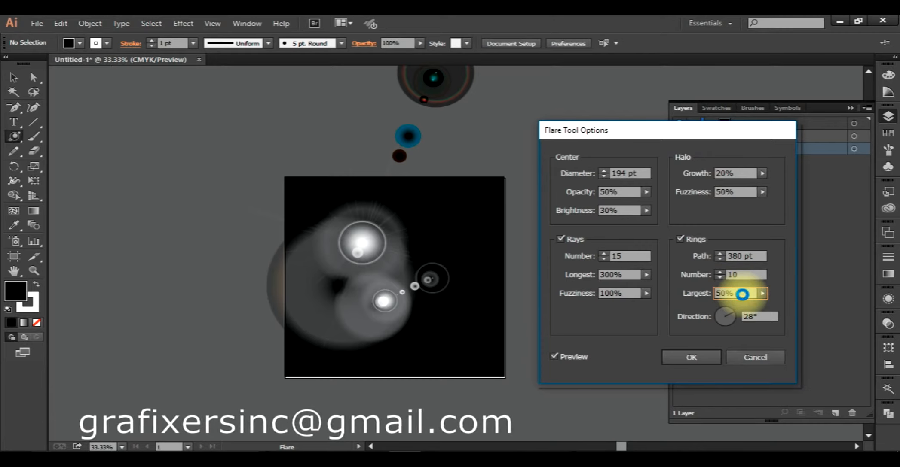
pyautogui.scroll(-5, 742, 295)
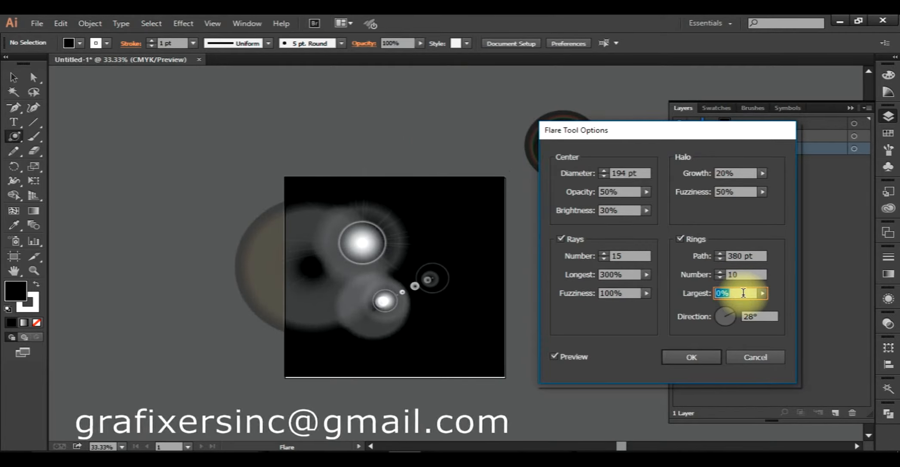
pyautogui.scroll(8, 742, 294)
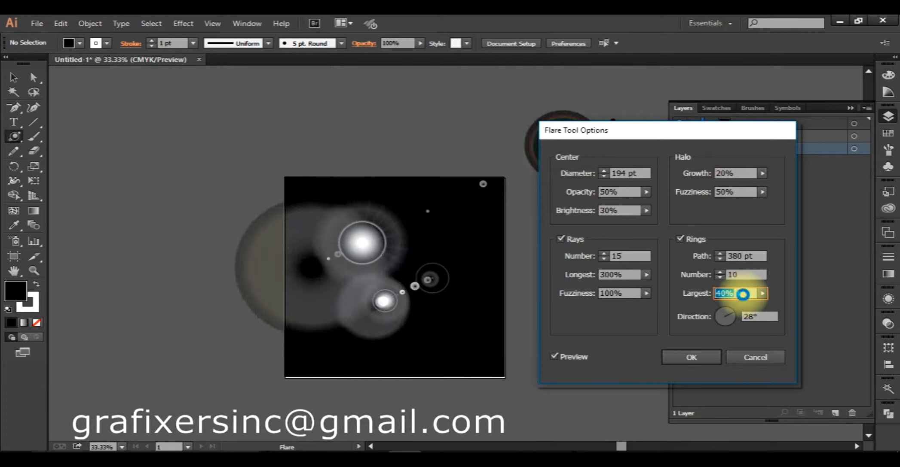
pyautogui.scroll(1, 744, 294)
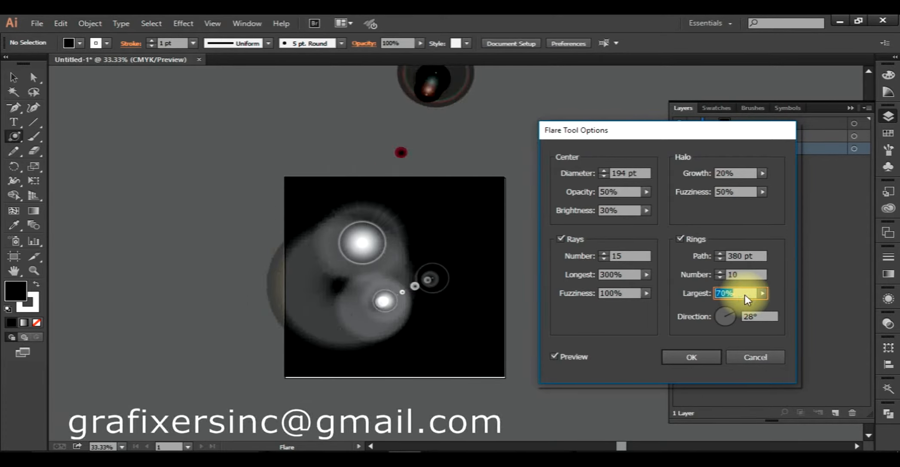
pyautogui.scroll(-1, 744, 294)
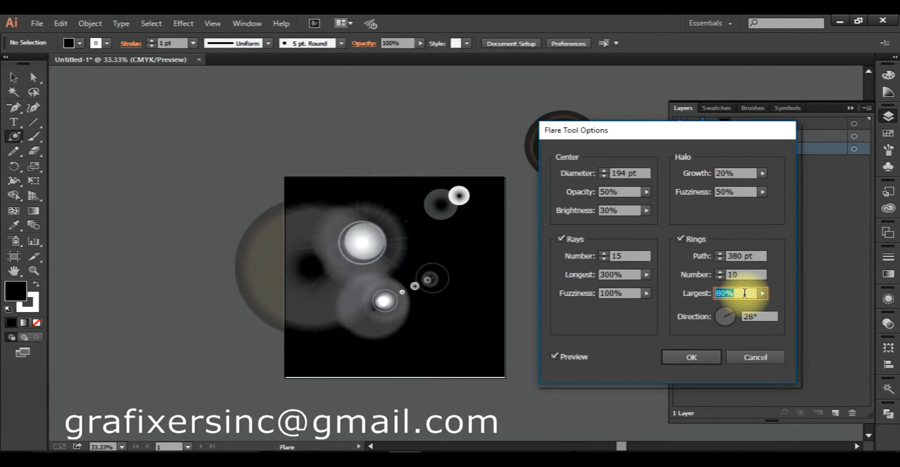
pyautogui.scroll(-5, 744, 293)
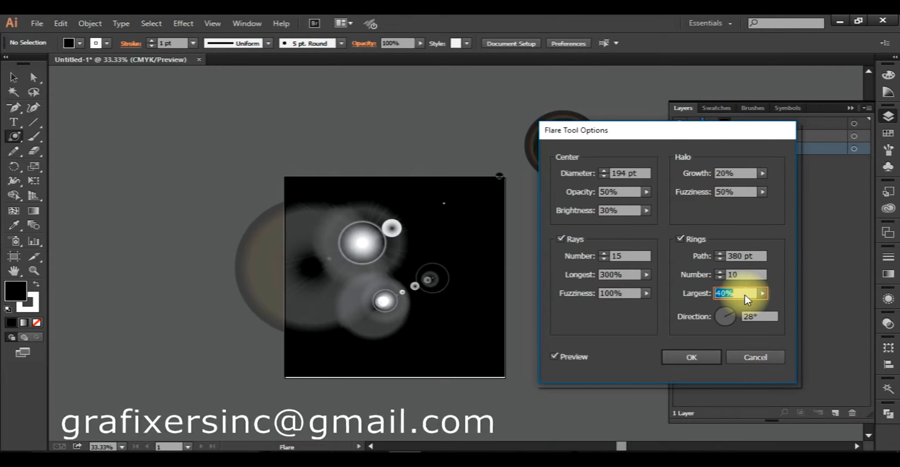
# - Try ring directions of 0°, 70°, 190° and 240° for the new flare, and create it
pyautogui.click(763, 317)
pyautogui.scroll(-5, 763, 319)
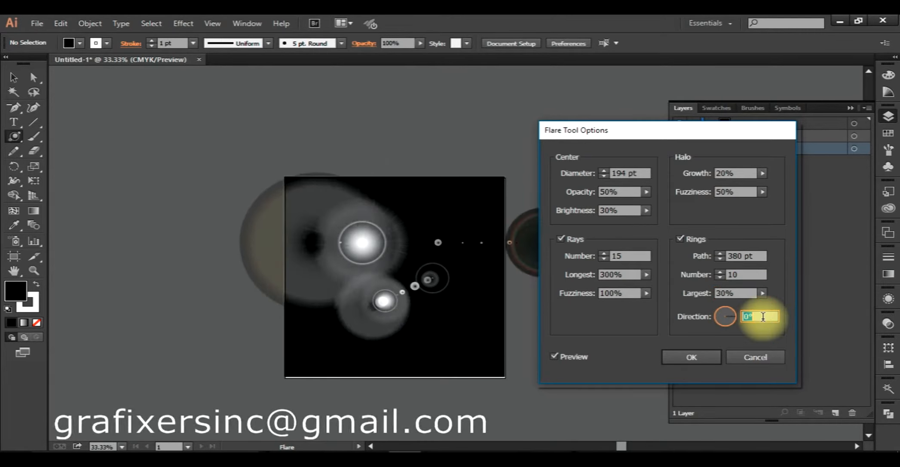
pyautogui.scroll(10, 763, 317)
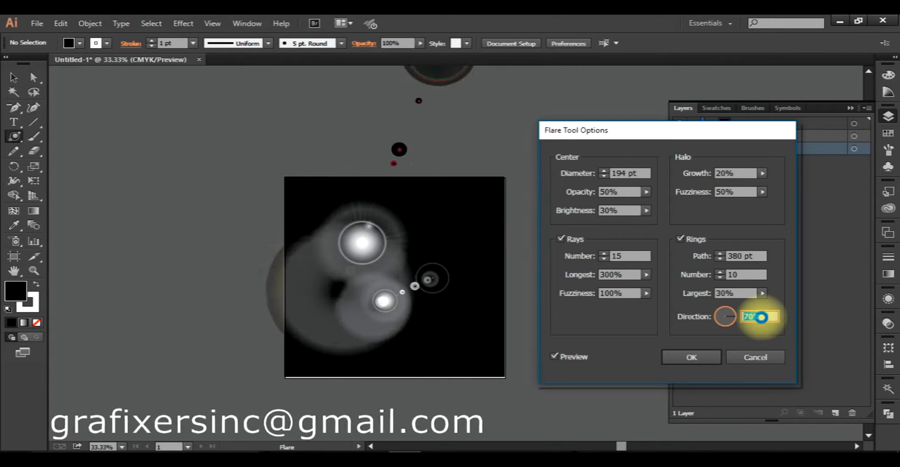
pyautogui.scroll(10, 760, 317)
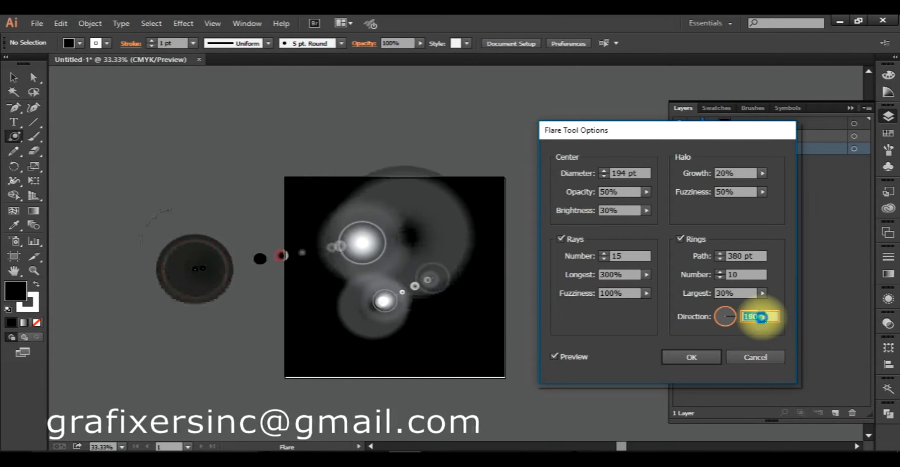
pyautogui.scroll(3, 763, 322)
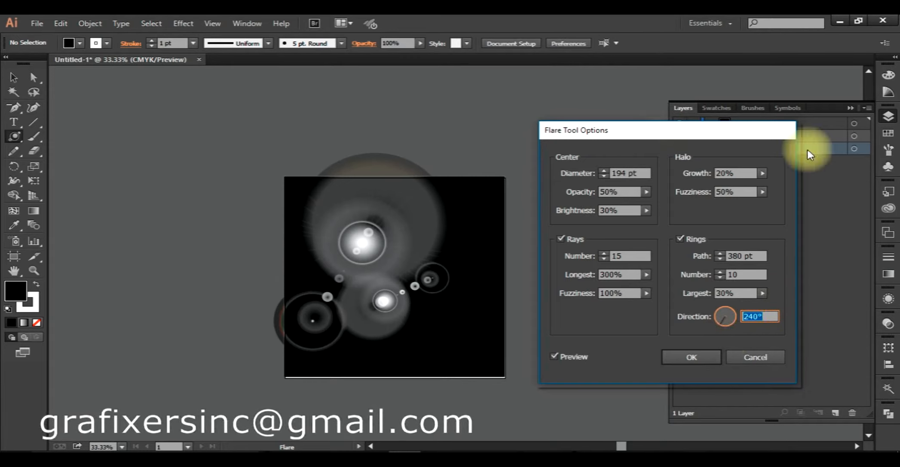
pyautogui.click(683, 360)
# - Move the new flare toward the black rectangle's upper right, and delete both flares from the artwork
pyautogui.press('v')
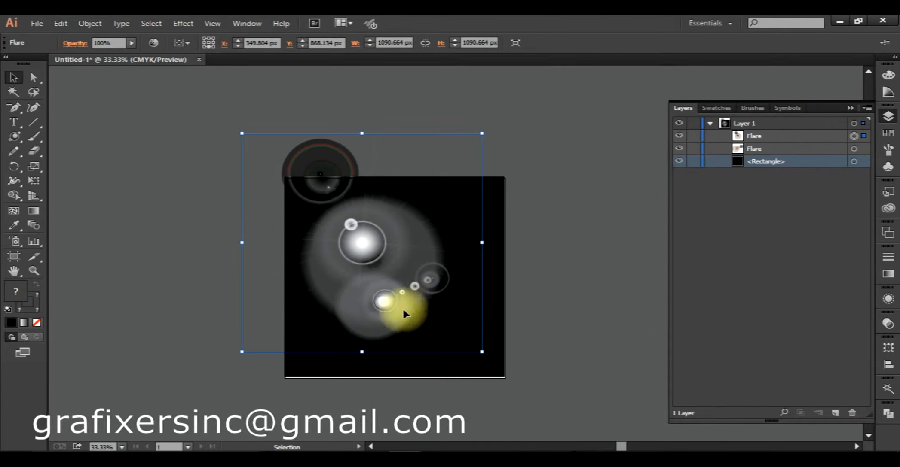
pyautogui.moveTo(364, 226); pyautogui.dragTo(433, 219)
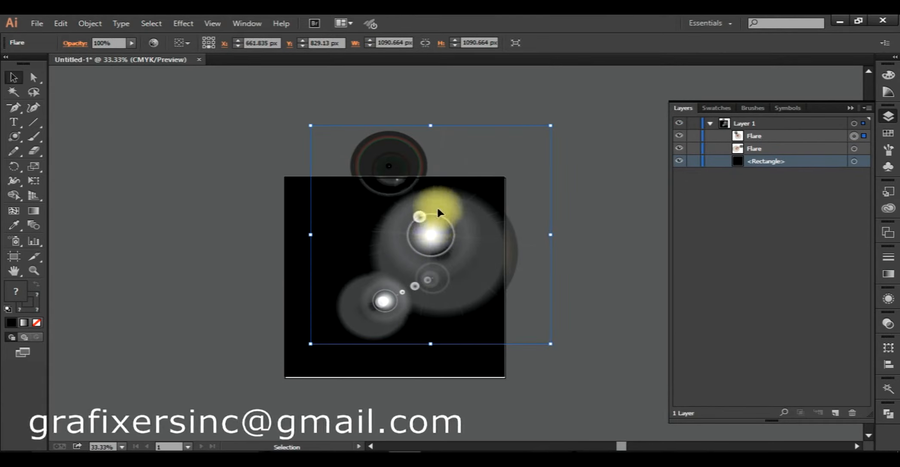
pyautogui.press('Delete')
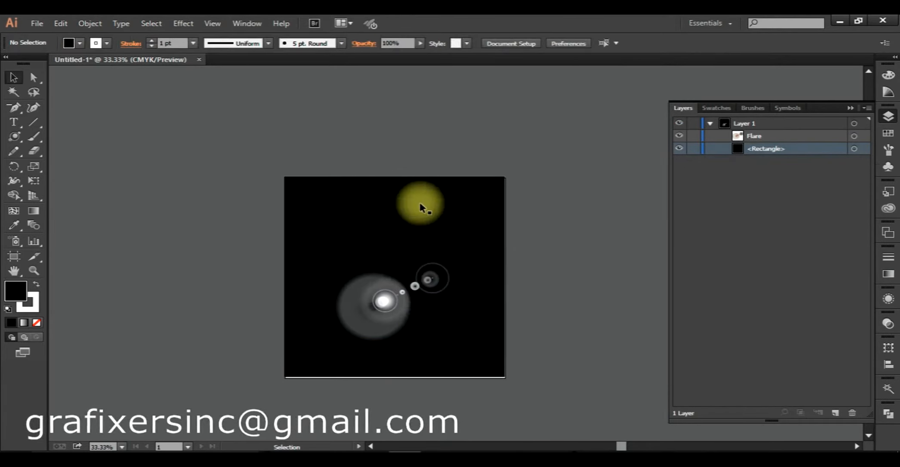
pyautogui.click(378, 306)
pyautogui.press('Delete')
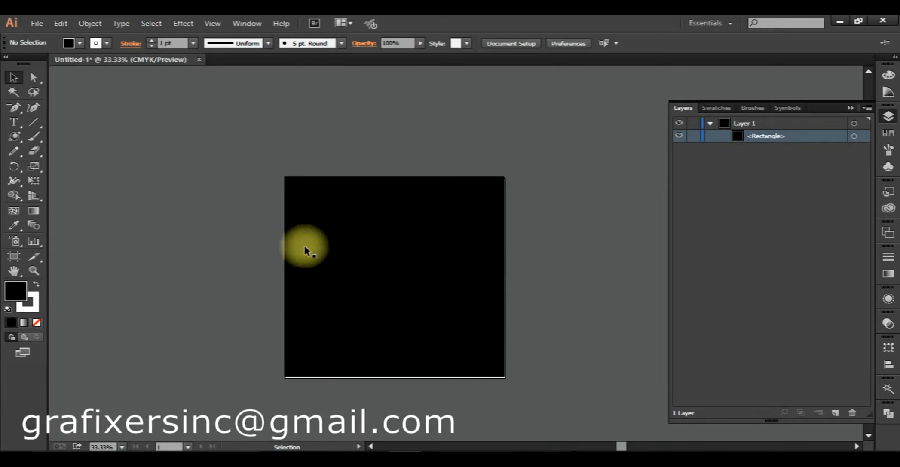
# - Draw a near-circular ellipse about half the rectangle's width near the middle of the black rectangle
pyautogui.click(16, 144)
pyautogui.click(95, 167)
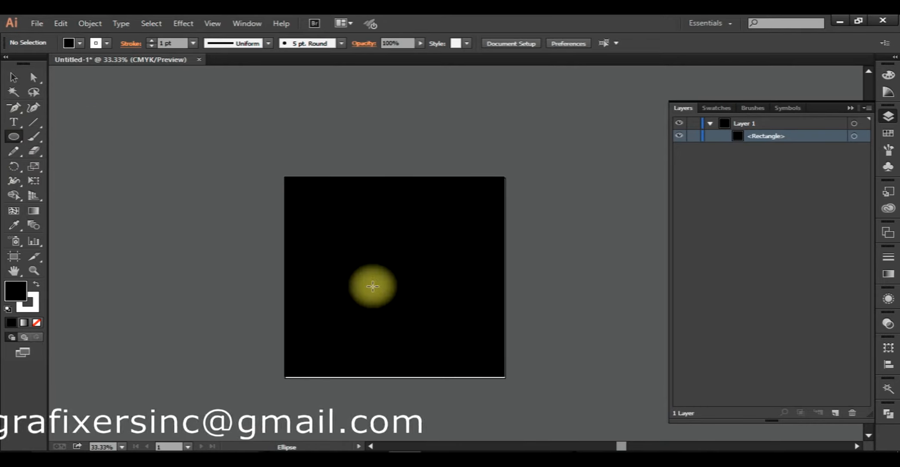
pyautogui.moveTo(342, 228); pyautogui.dragTo(457, 334)
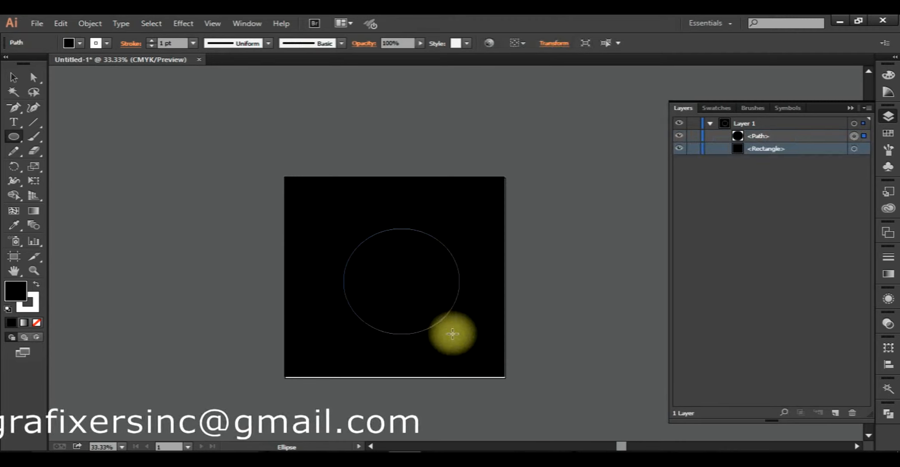
# - Duplicate the ellipse in place in front, and nudge the copy slightly right and down
pyautogui.press('v')
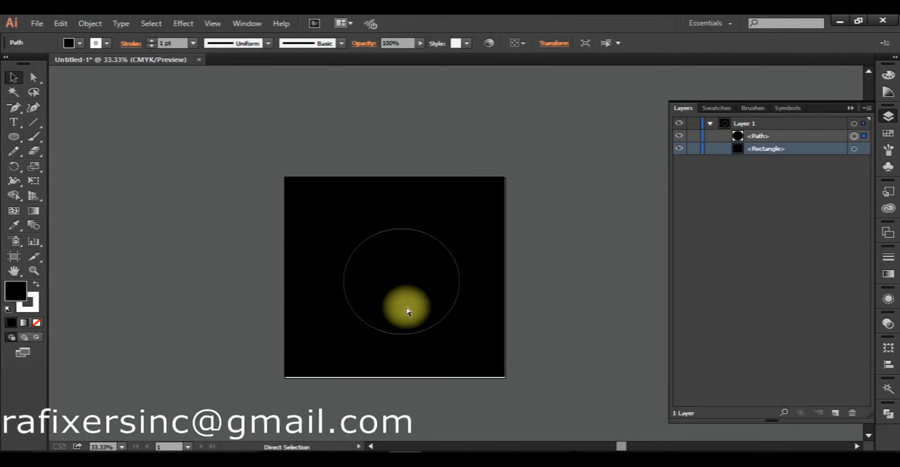
pyautogui.press('a')
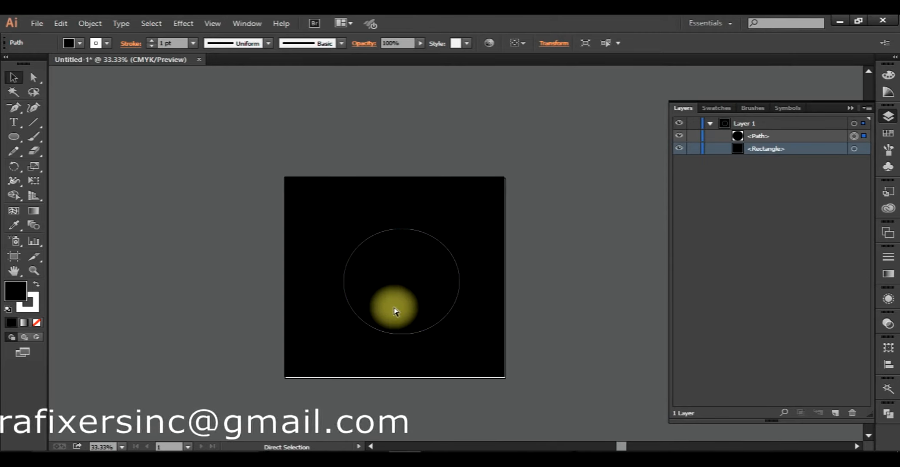
pyautogui.hotkey('ctrl', 'f')
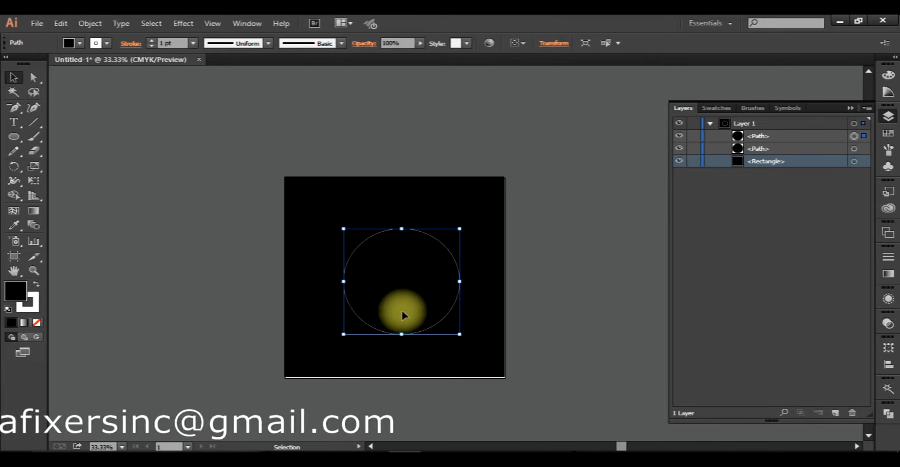
pyautogui.moveTo(402, 311); pyautogui.dragTo(407, 275)
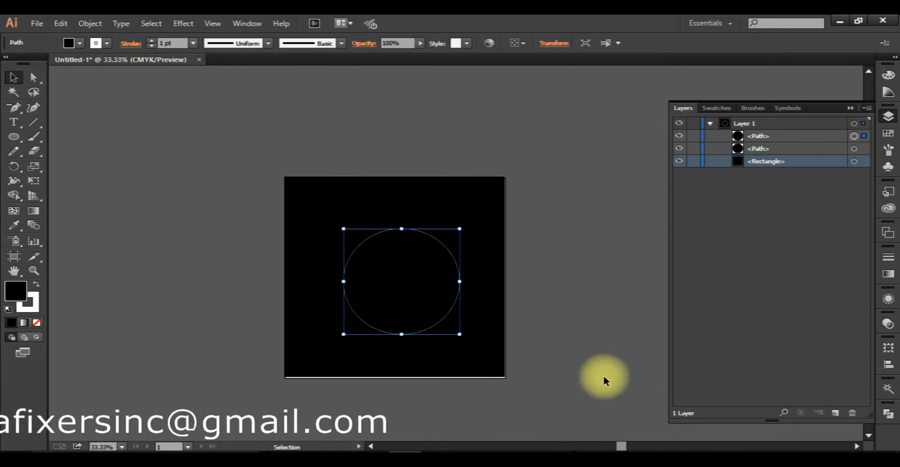
pyautogui.press('Right')
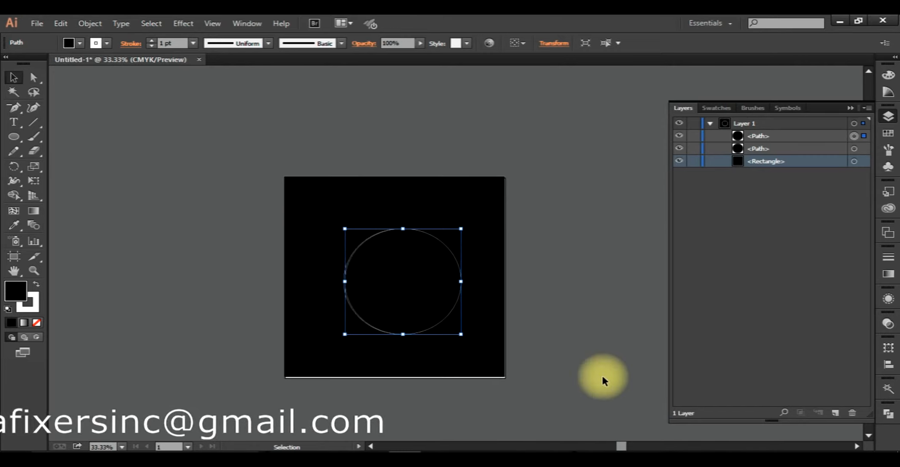
pyautogui.press('Down')
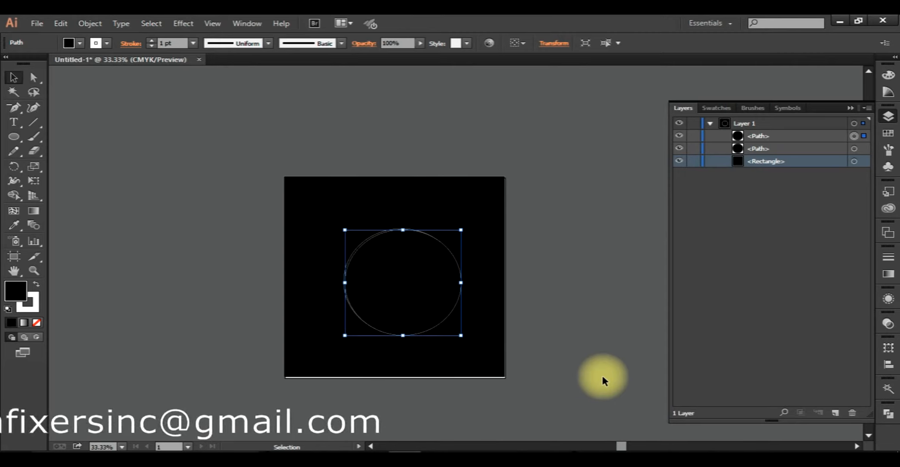
# - Select only the lower ellipse, fill it with white, and deselect it
pyautogui.keyDown('shift'); pyautogui.click(853, 148); pyautogui.keyUp('shift')
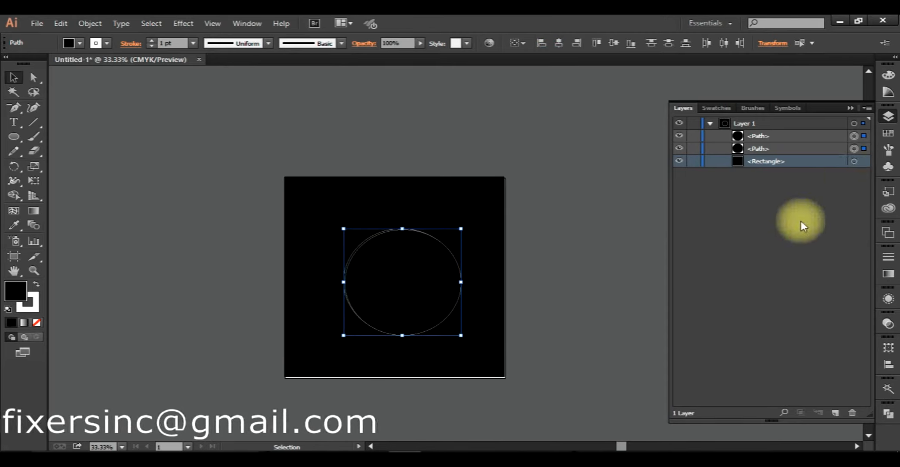
pyautogui.click(862, 136)
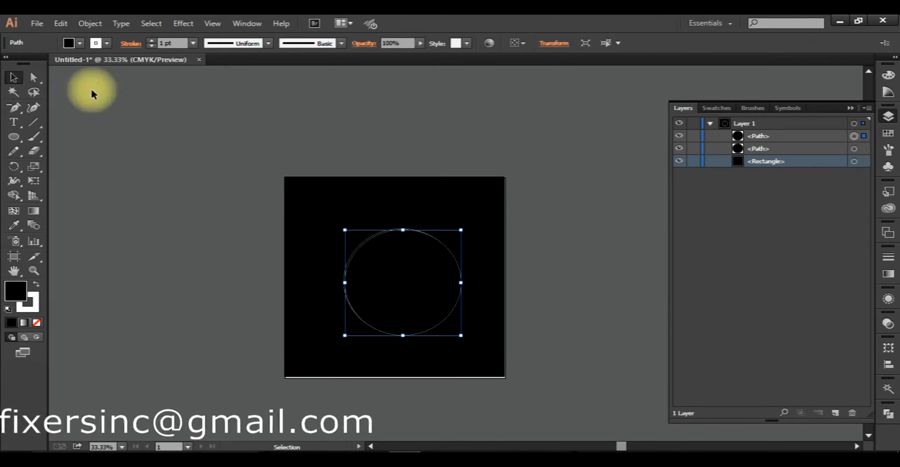
pyautogui.click(863, 148)
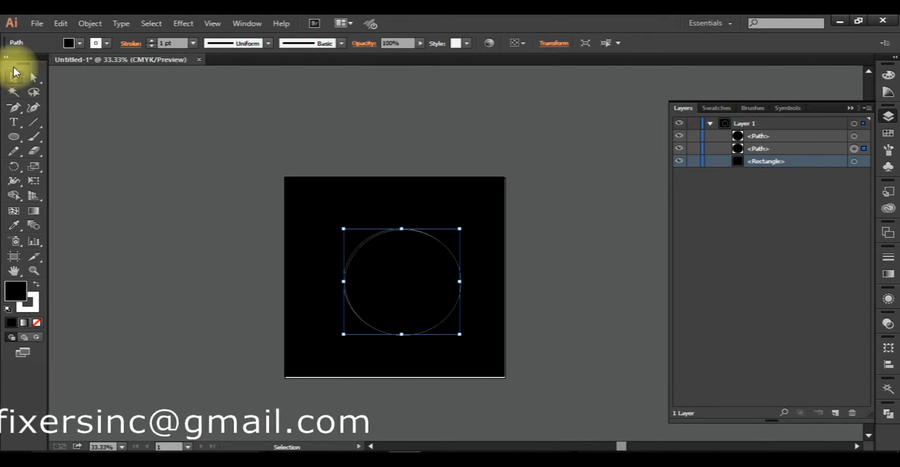
pyautogui.click(79, 43)
pyautogui.click(28, 64)
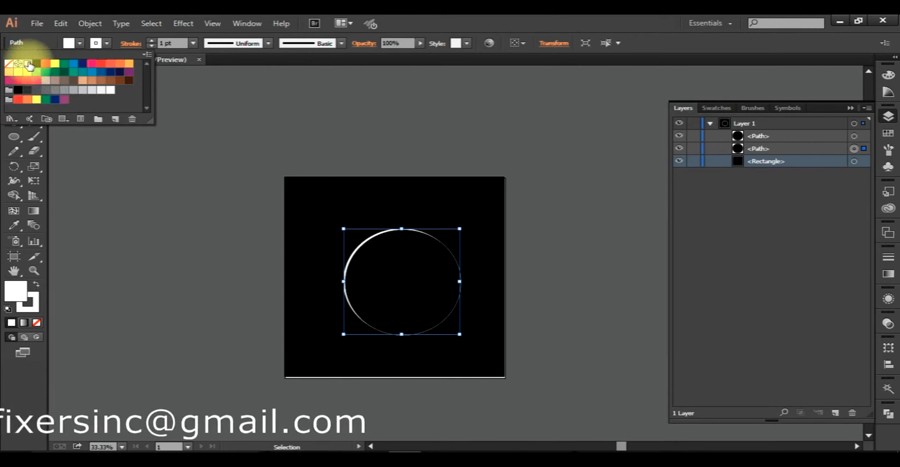
pyautogui.click(152, 202)
pyautogui.click(583, 283)
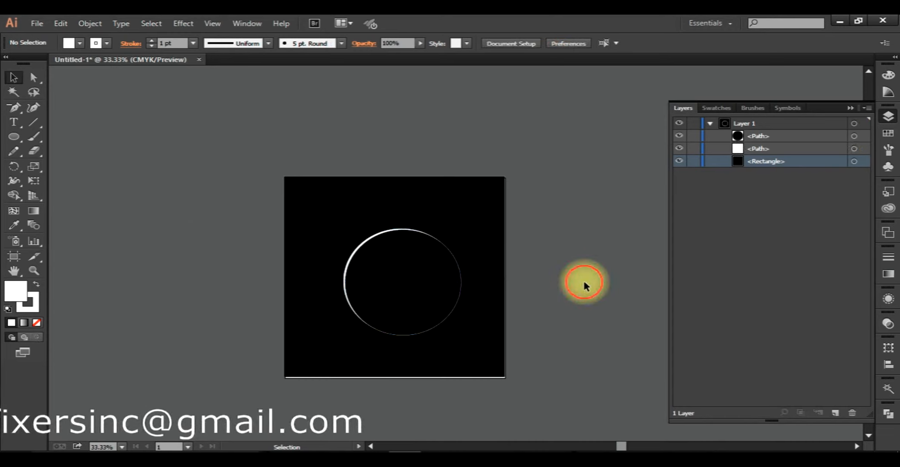
# - Set the top ellipse's stroke to black so only a white crescent shows, and deselect it
pyautogui.click(403, 283)
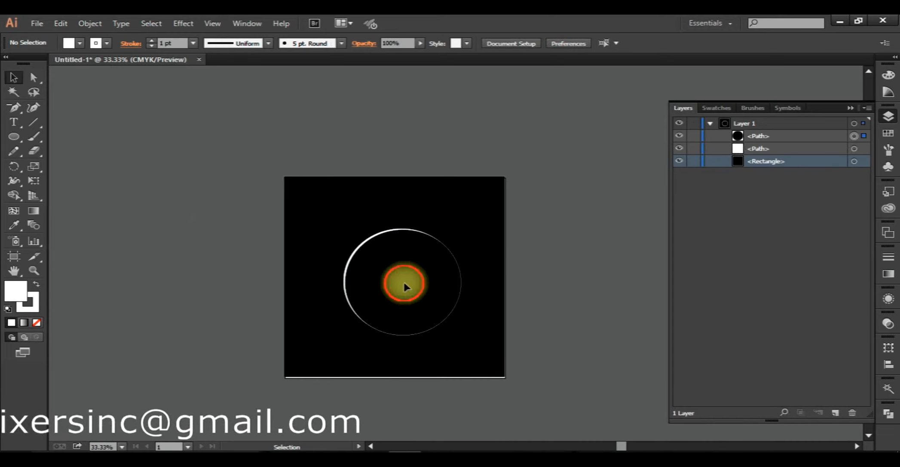
pyautogui.click(100, 45)
pyautogui.click(34, 65)
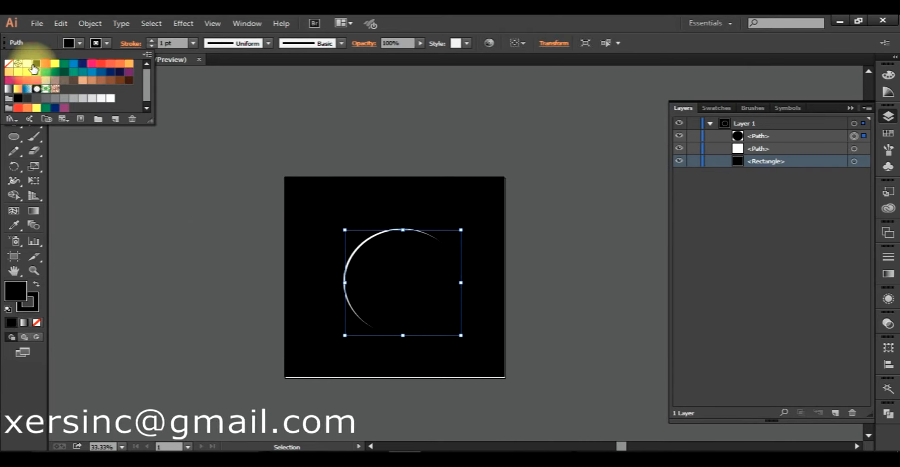
pyautogui.click(165, 189)
pyautogui.click(165, 189)
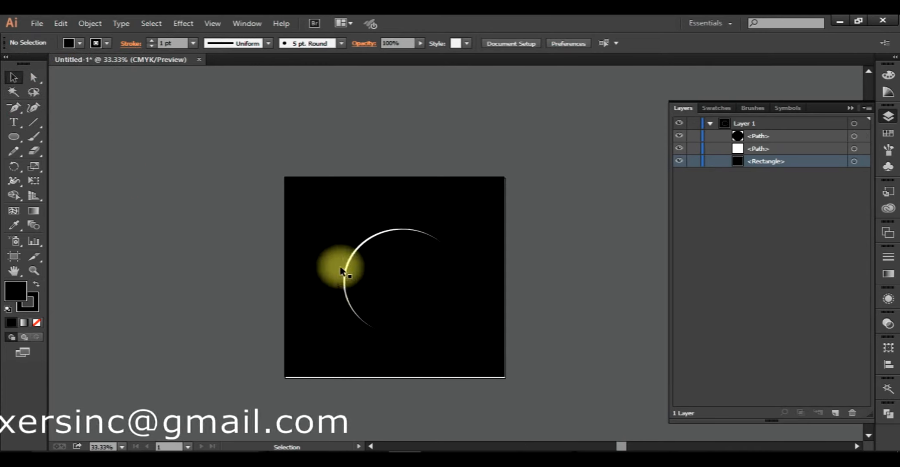
pyautogui.click(412, 286)
pyautogui.click(554, 285)
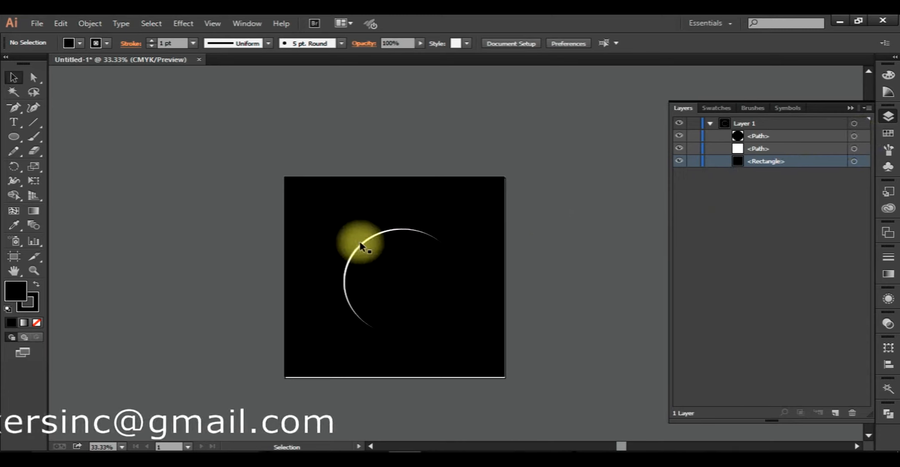
# - Draw a small flare about 176 px wide on the crescent's upper-left edge with the Flare tool, and deselect it
pyautogui.moveTo(18, 146); pyautogui.dragTo(52, 207)
pyautogui.scroll(3, 400, 257)
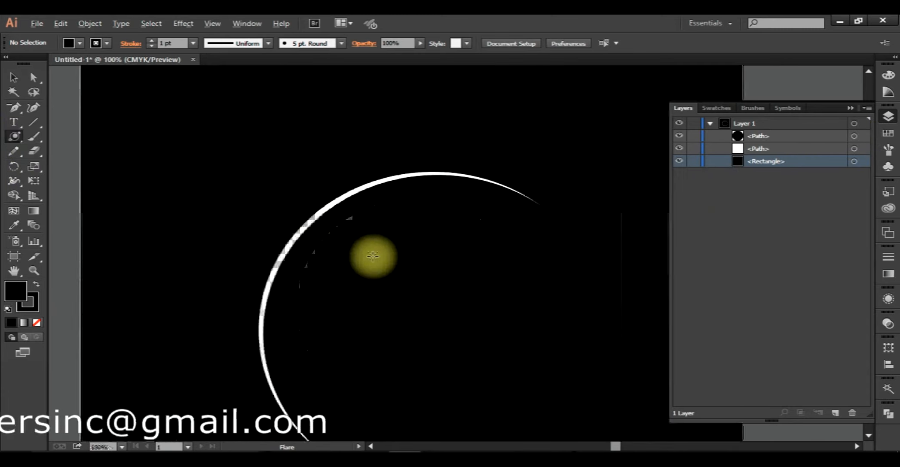
pyautogui.moveTo(322, 210); pyautogui.dragTo(317, 218)
pyautogui.press('a')
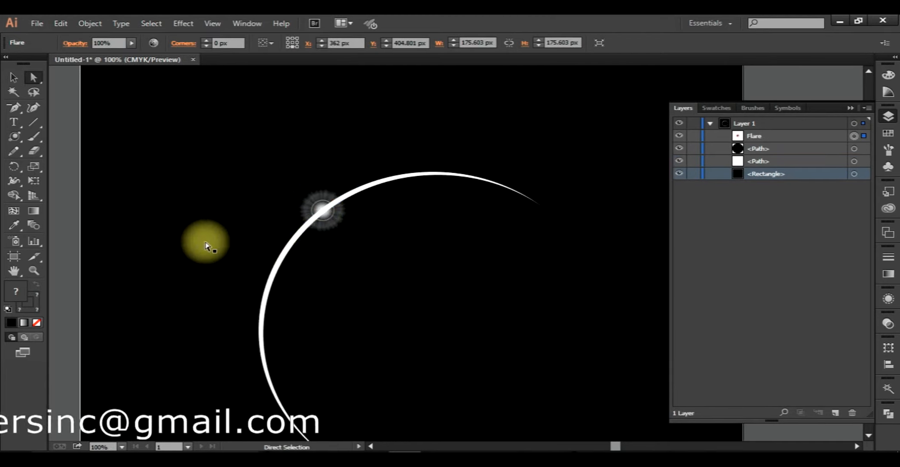
pyautogui.scroll(-2, 214, 245)
pyautogui.click(585, 311)
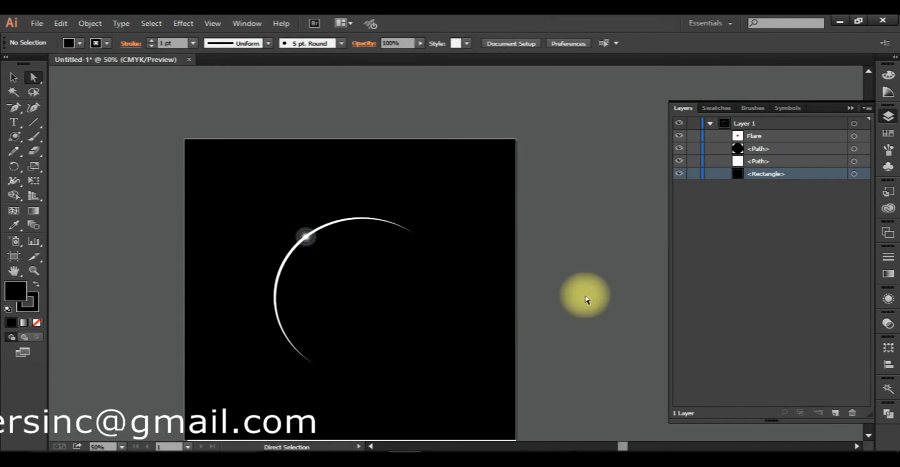
pyautogui.scroll(1, 308, 242)
pyautogui.scroll(1, 309, 241)
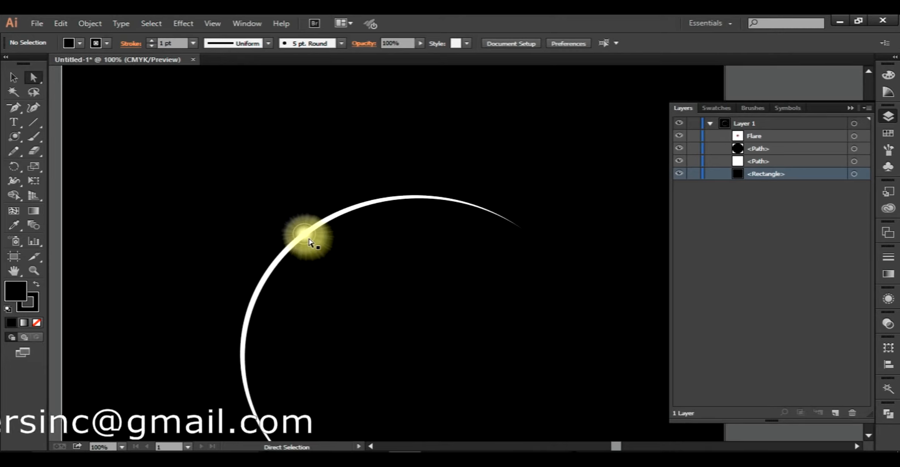
# - Draw a large flare about 1580 px wide at the black rectangle's upper-left corner with the Flare tool
pyautogui.scroll(1, 307, 239)
pyautogui.scroll(-2, 303, 234)
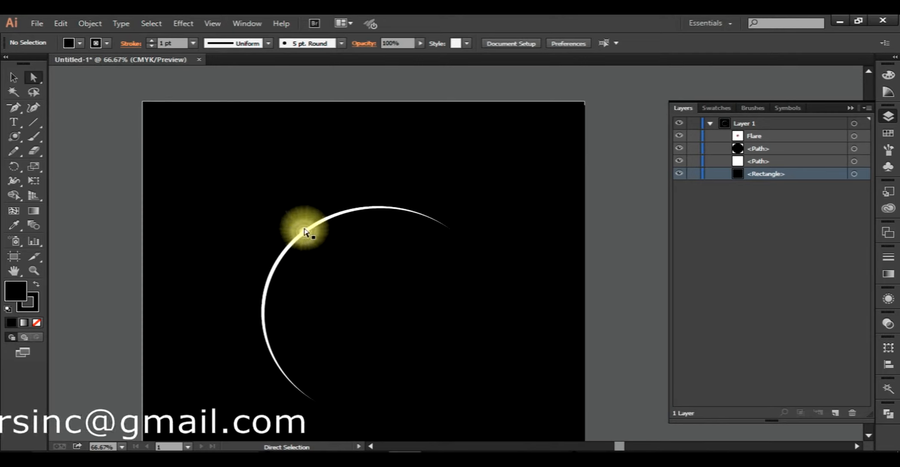
pyautogui.scroll(-1, 305, 234)
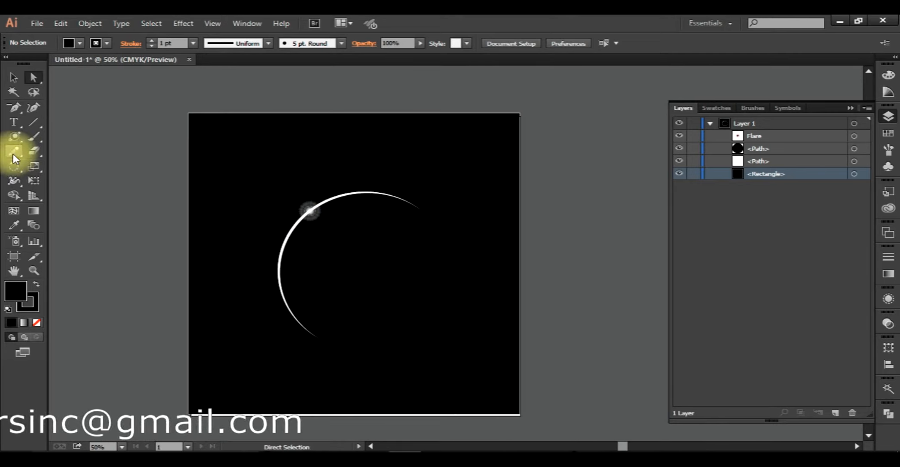
pyautogui.moveTo(12, 138); pyautogui.dragTo(129, 208)
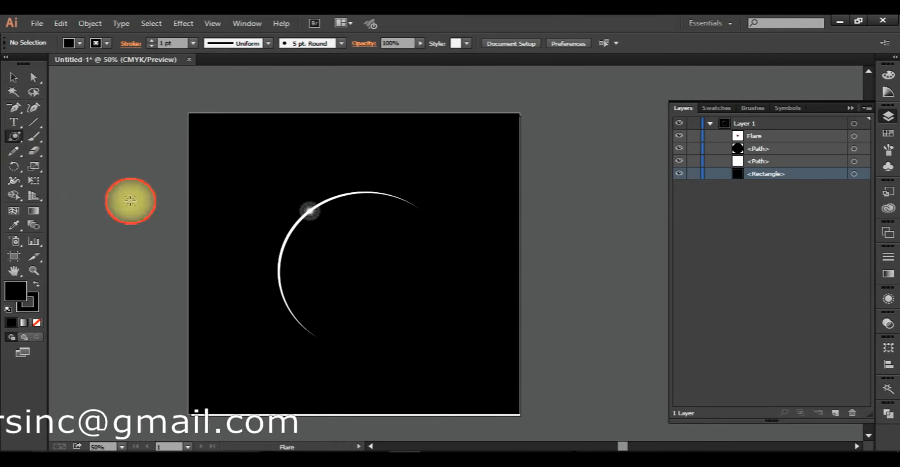
pyautogui.moveTo(176, 103)
pyautogui.mouseDown()
pyautogui.moveTo(267, 194)
pyautogui.moveTo(183, 112)
pyautogui.mouseUp()
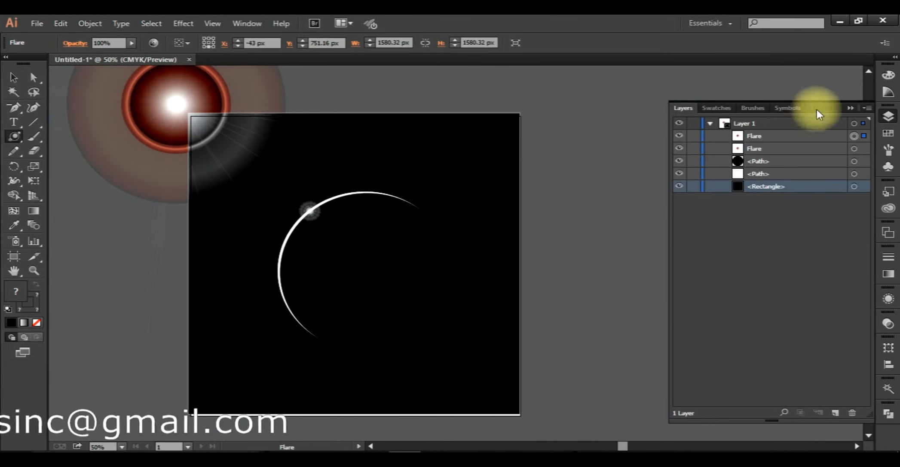
# - Extend the large flare's rings diagonally across to the rectangle's lower-right area, and deselect it
pyautogui.click(855, 137)
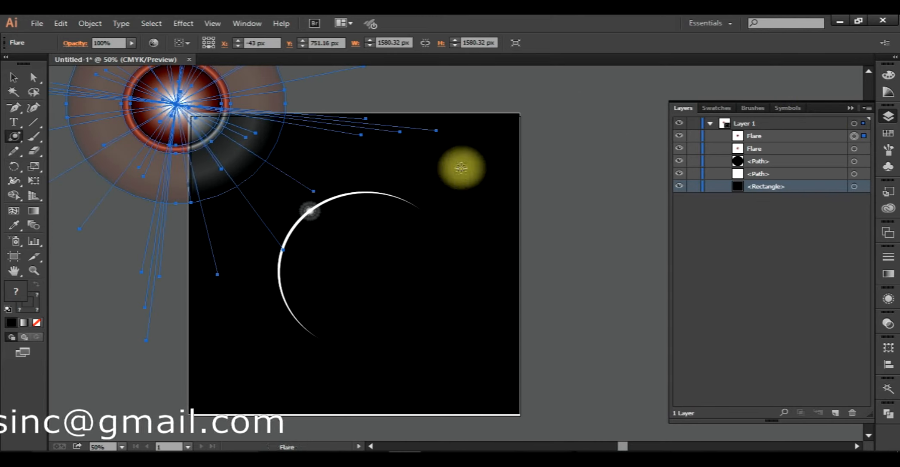
pyautogui.moveTo(176, 105); pyautogui.dragTo(455, 328)
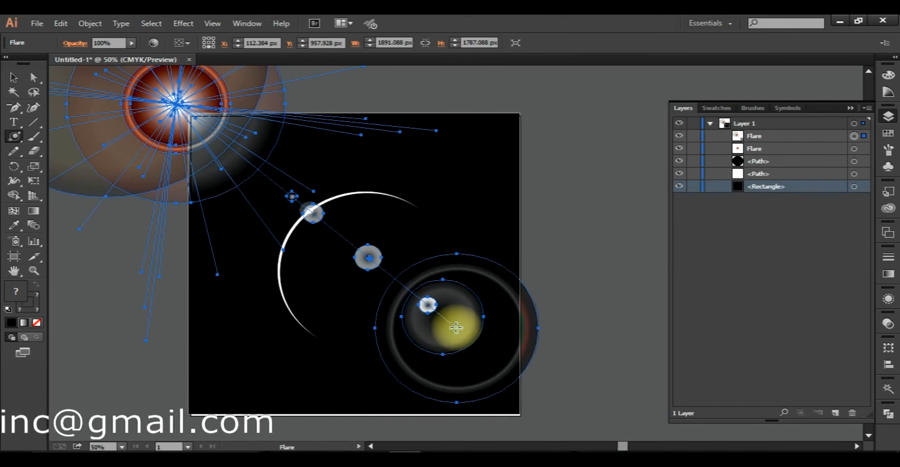
pyautogui.press('a')
pyautogui.click(623, 182)
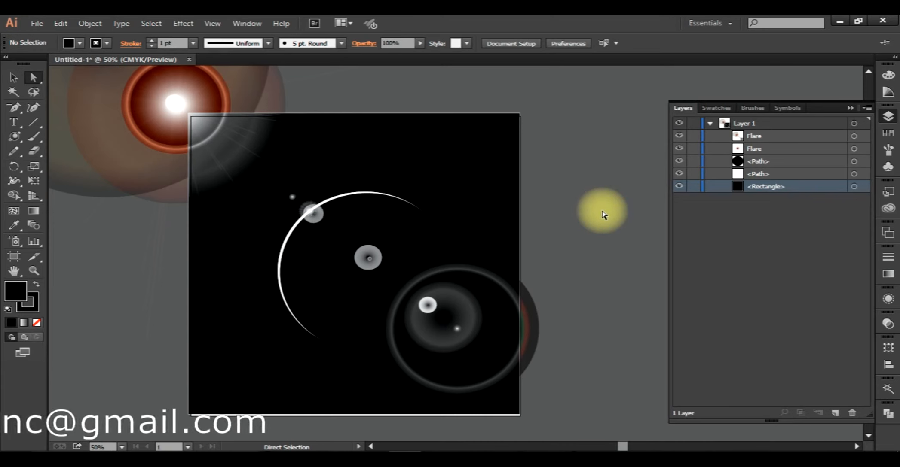
# - Move the whole large flare so its center sits over the small flare on the crescent, and deselect it
pyautogui.moveTo(176, 111); pyautogui.dragTo(262, 172)
pyautogui.hotkey('ctrl', 'z')
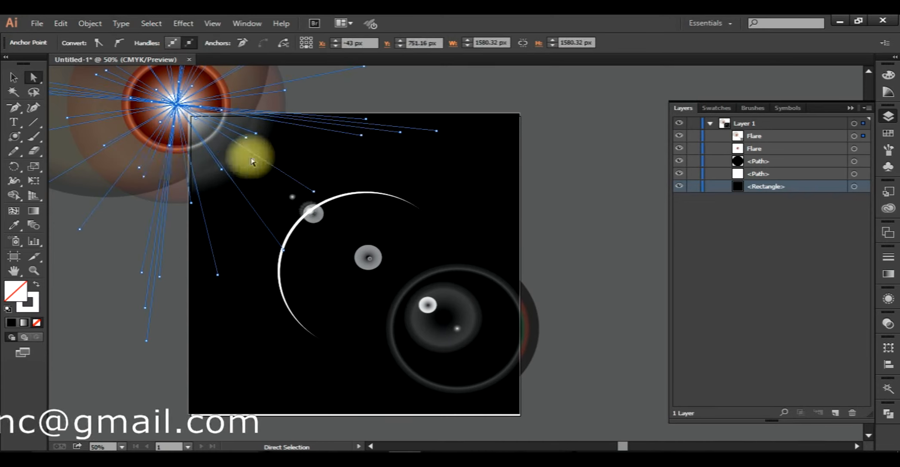
pyautogui.click(862, 137)
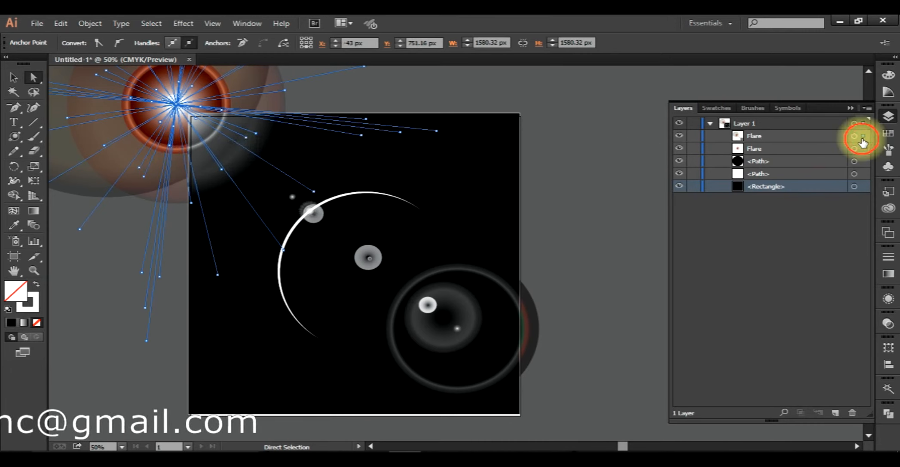
pyautogui.press('v')
pyautogui.click(177, 102)
pyautogui.moveTo(177, 99); pyautogui.dragTo(308, 209)
pyautogui.click(635, 238)
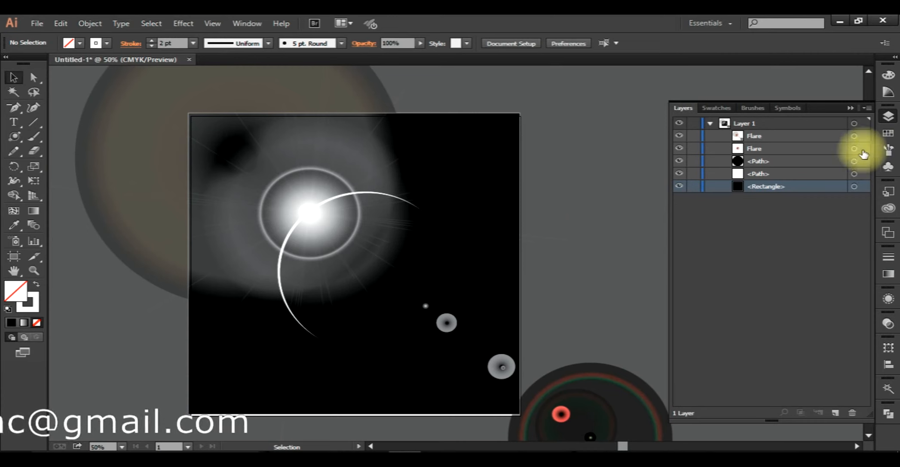
# - Set the large flare's opacity to 20% and deselect it
pyautogui.click(860, 136)
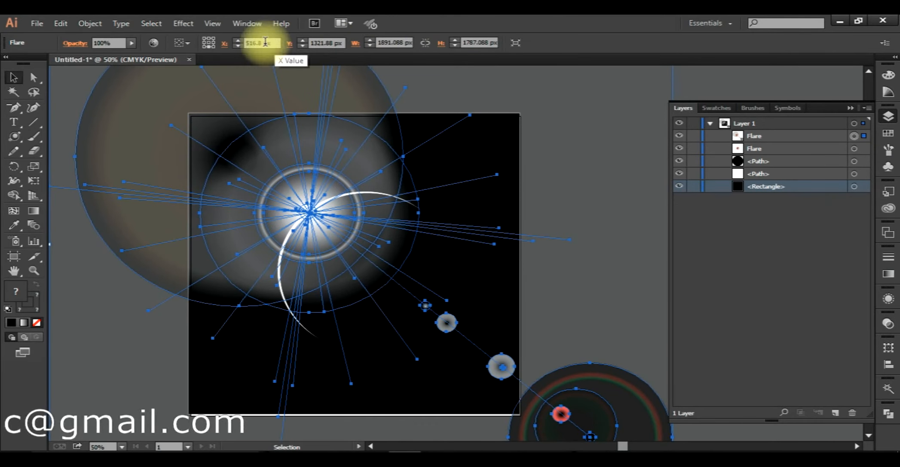
pyautogui.click(103, 43)
pyautogui.write('20')
pyautogui.press('Return')
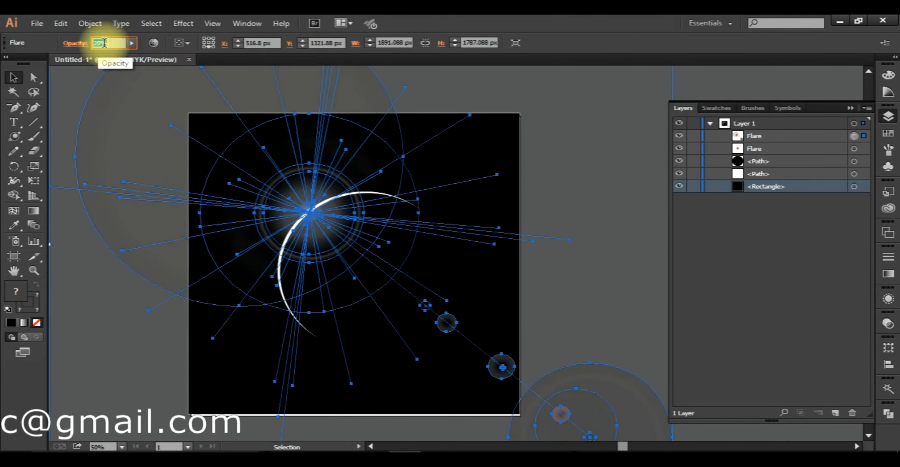
pyautogui.click(616, 210)
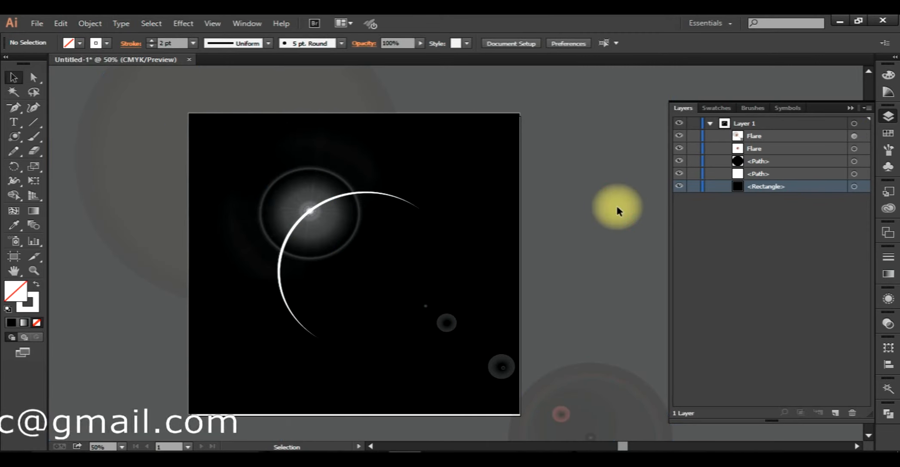
# - Shift the large flare up and left, and shorten its ring path so the rings end inside the crescent
pyautogui.click(546, 428)
pyautogui.scroll(-1, 570, 375)
pyautogui.moveTo(552, 369); pyautogui.dragTo(495, 309)
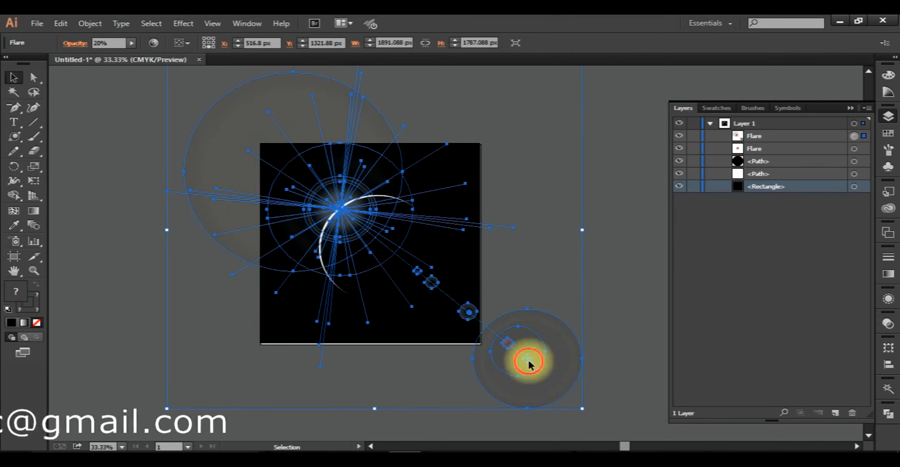
pyautogui.moveTo(531, 366); pyautogui.dragTo(507, 337)
pyautogui.click(17, 141)
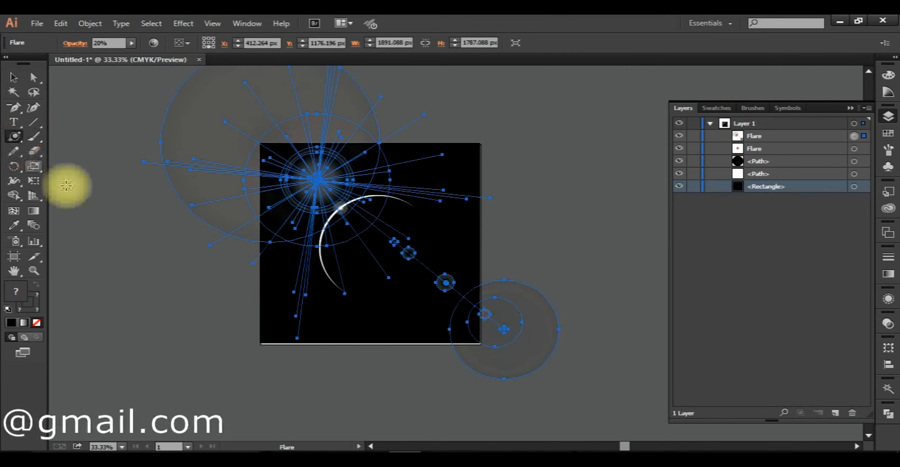
pyautogui.moveTo(503, 328); pyautogui.dragTo(403, 265)
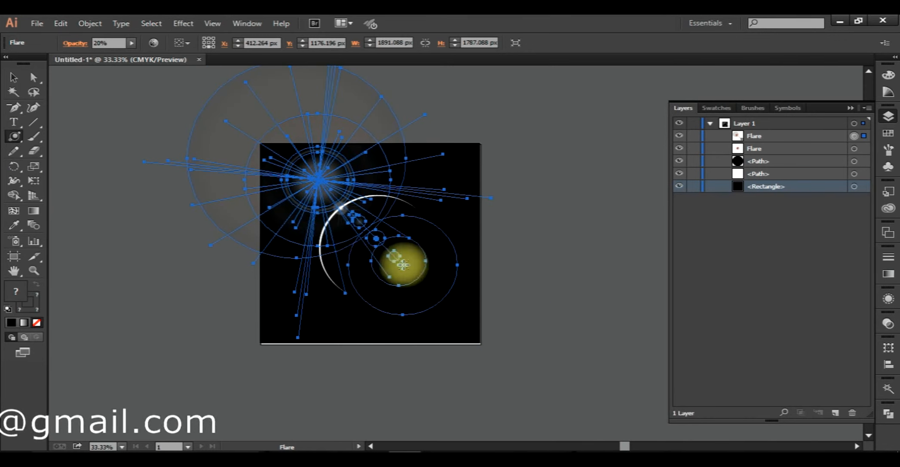
# - Nudge the large flare slightly down and right toward the crescent's upper-left edge, and deselect it
pyautogui.click(13, 77)
pyautogui.click(215, 189)
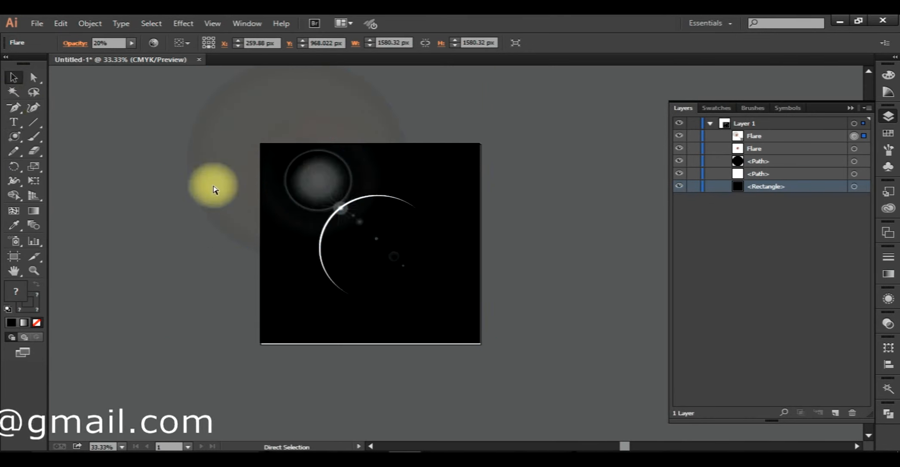
pyautogui.click(327, 190)
pyautogui.moveTo(317, 181); pyautogui.dragTo(325, 191)
pyautogui.click(584, 259)
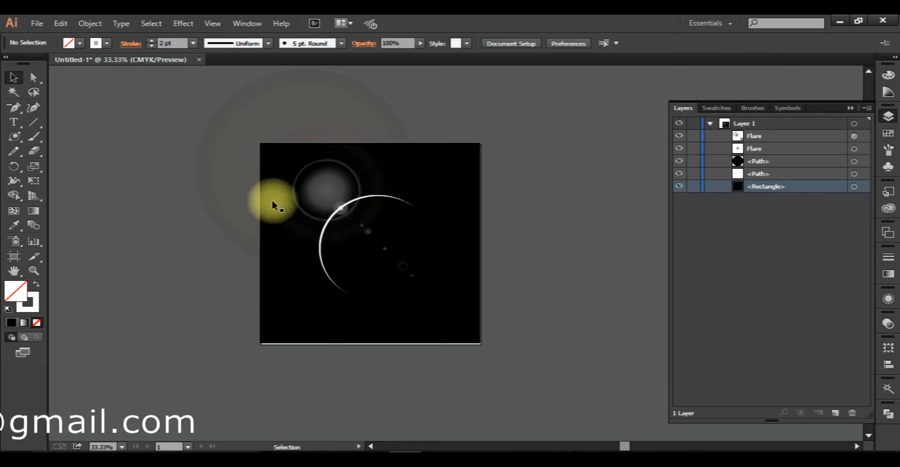
# - Move the large flare off the rectangle to its left, and delete the small flare and both crescent ellipses
pyautogui.moveTo(303, 189); pyautogui.dragTo(107, 205)
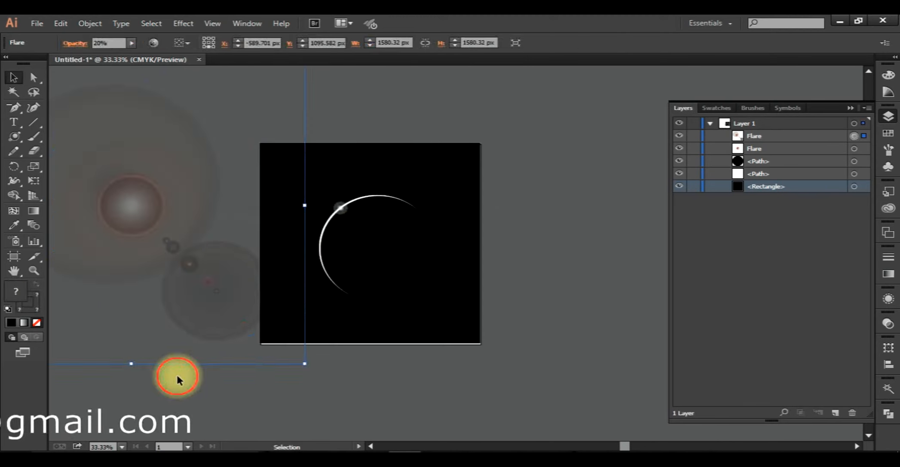
pyautogui.click(179, 376)
pyautogui.click(352, 220)
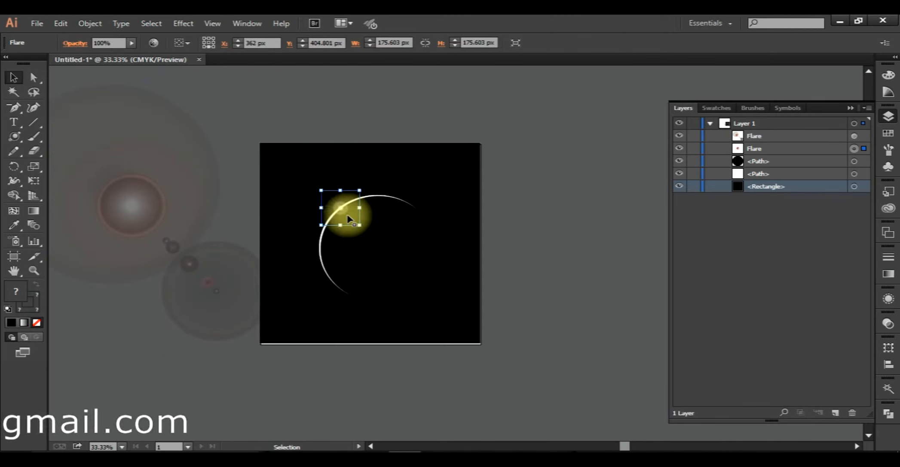
pyautogui.hotkey('ctrl', 'z')
pyautogui.hotkey('ctrl', 'z')
pyautogui.hotkey('ctrl', 'z')
pyautogui.hotkey('ctrl', 'z')
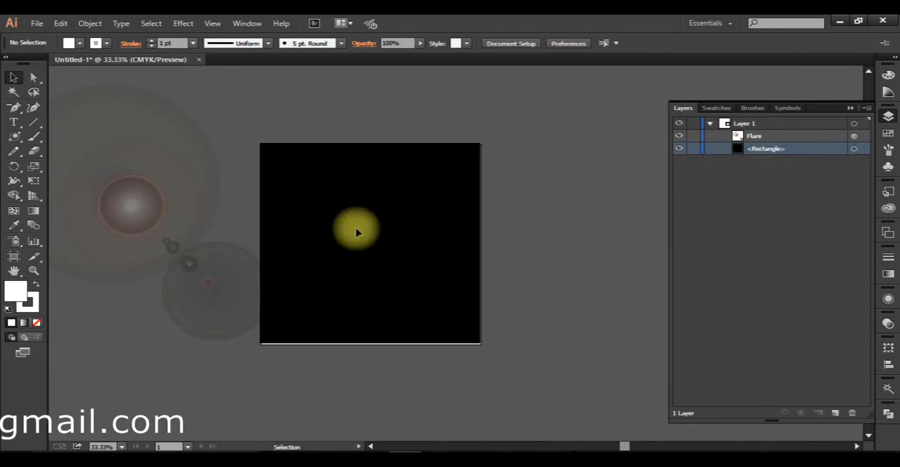
# - Add the text "shine" on the black rectangle and fill it with white
pyautogui.click(14, 123)
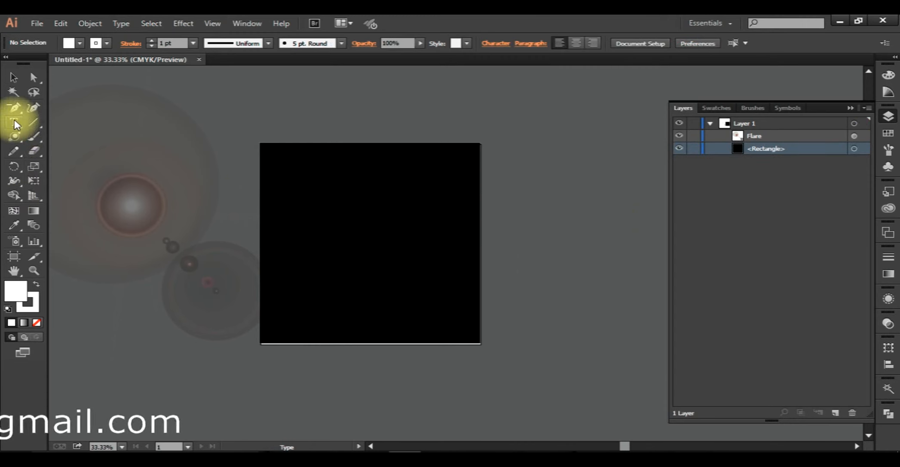
pyautogui.click(335, 219)
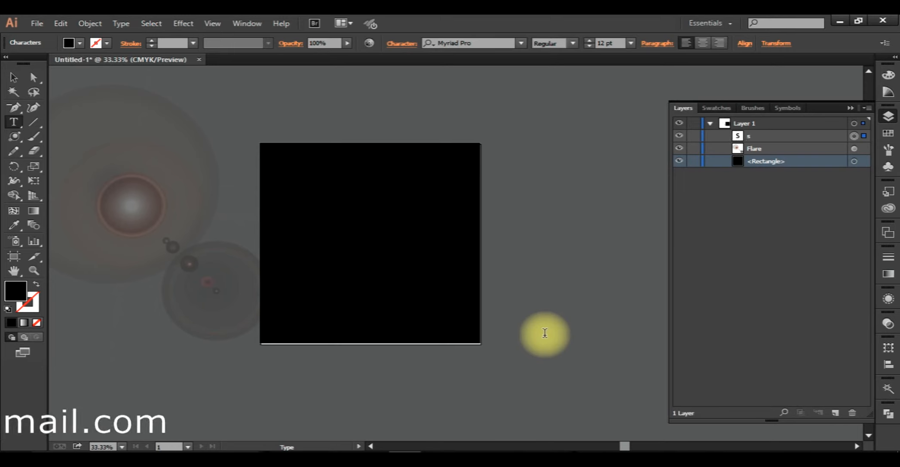
pyautogui.click(15, 77)
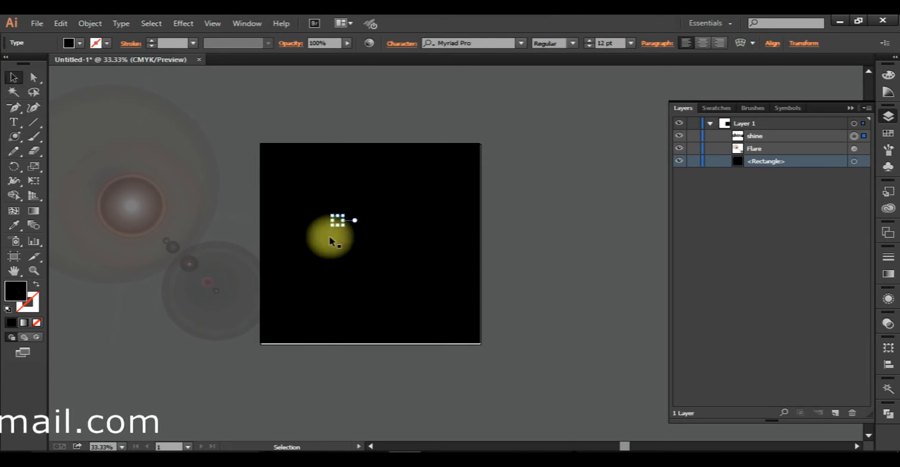
pyautogui.click(75, 44)
pyautogui.click(27, 63)
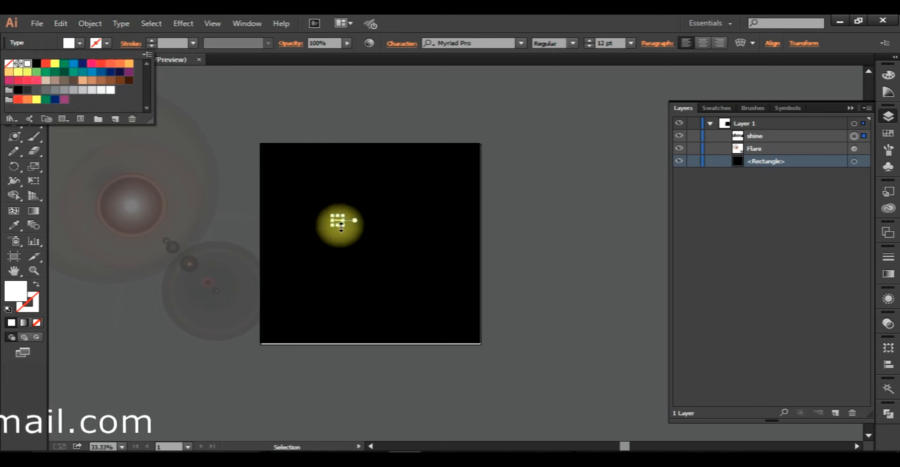
pyautogui.click(351, 218)
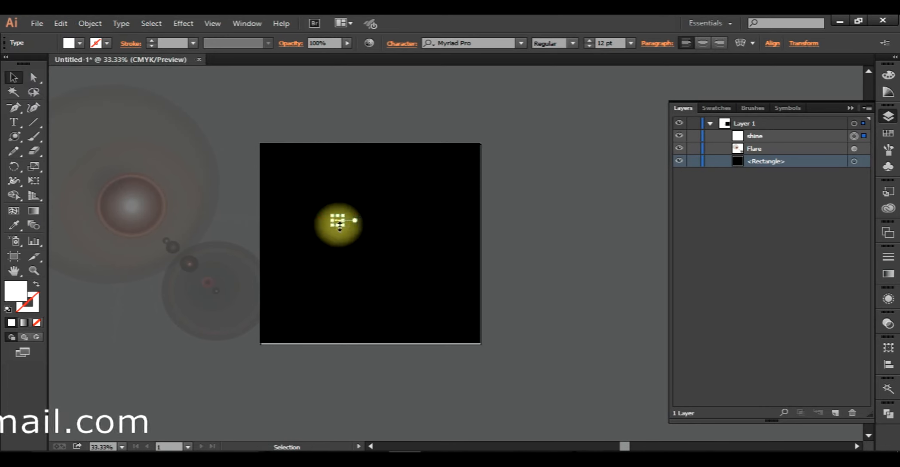
# - Enlarge the "shine" text to about 350 pt and center it on the black rectangle
pyautogui.moveTo(341, 220); pyautogui.dragTo(503, 340)
pyautogui.moveTo(407, 293); pyautogui.dragTo(482, 317)
pyautogui.moveTo(395, 244); pyautogui.dragTo(380, 248)
# - Fill the "shine" text with the grey C=0 M=0 Y=0 K=40, and deselect it
pyautogui.click(81, 43)
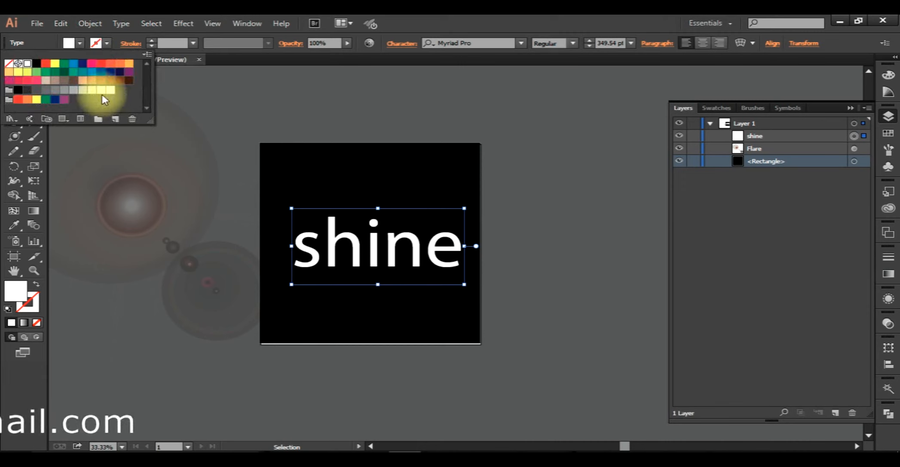
pyautogui.click(75, 90)
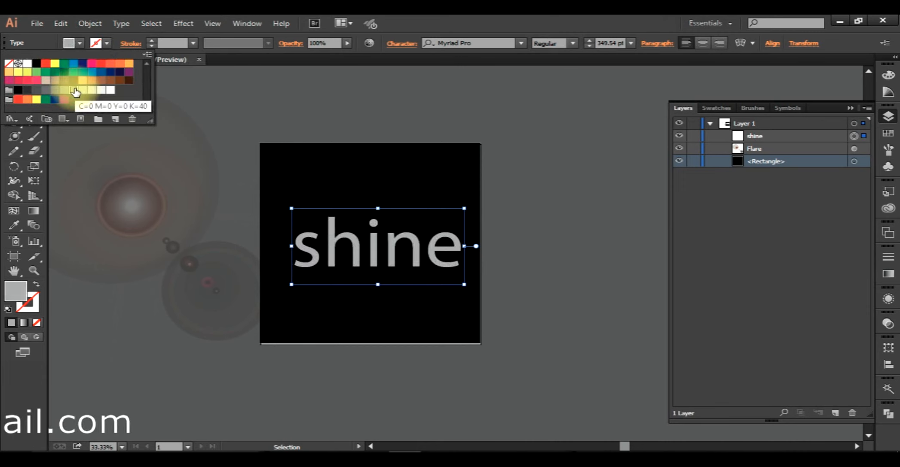
pyautogui.click(529, 203)
# - Shift the text slightly up, and move the large flare behind it around the top of the "h"
pyautogui.moveTo(358, 258); pyautogui.dragTo(357, 247)
pyautogui.moveTo(160, 213); pyautogui.dragTo(345, 210)
pyautogui.click(716, 243)
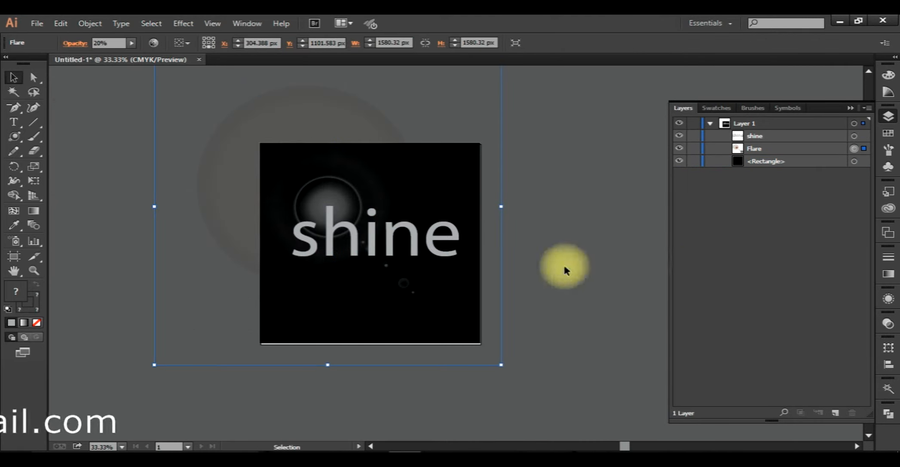
# - Draw a small flare about 164 px wide at the top-left corner of the "h" stem, and deselect it
pyautogui.moveTo(14, 136); pyautogui.dragTo(128, 211)
pyautogui.keyDown('alt'); pyautogui.scroll(4, 356, 198); pyautogui.keyUp('alt')
pyautogui.moveTo(217, 227); pyautogui.dragTo(232, 237)
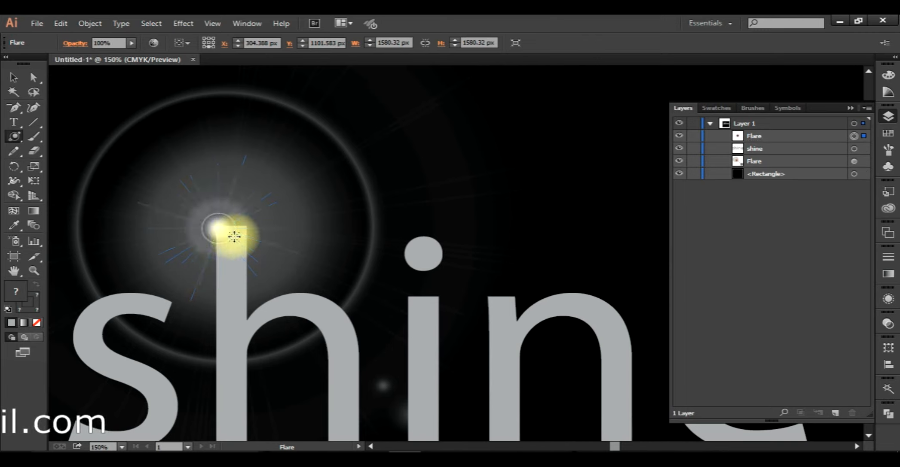
pyautogui.keyDown('alt'); pyautogui.scroll(-3, 258, 211); pyautogui.keyUp('alt')
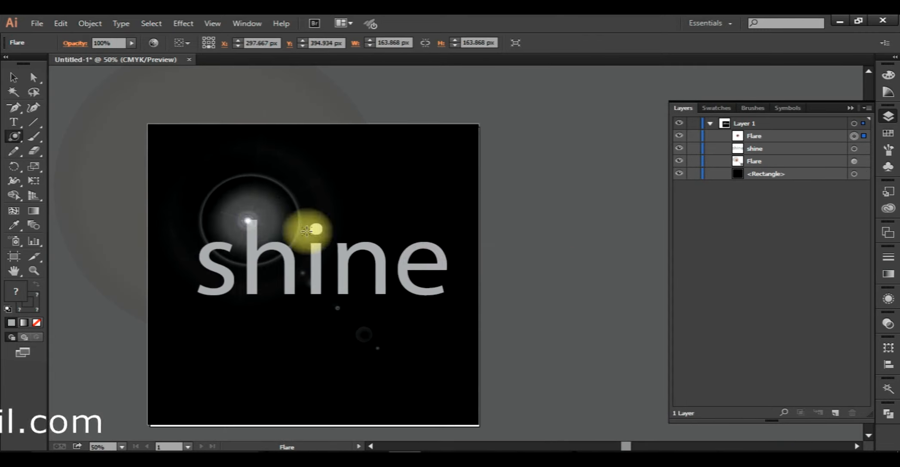
pyautogui.press('a')
pyautogui.click(582, 233)
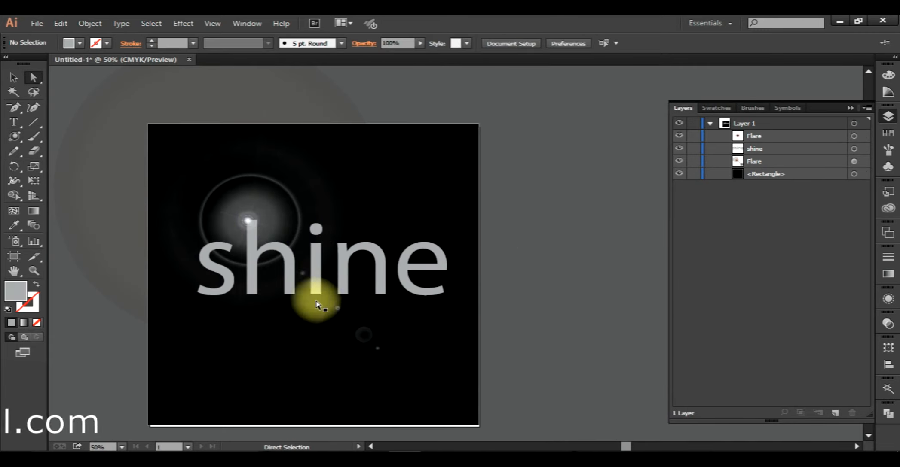
# - Nudge the small flare right so it is centered on the top of the "h" stem
pyautogui.keyDown('alt'); pyautogui.scroll(3, 266, 239); pyautogui.keyUp('alt')
pyautogui.keyDown('alt'); pyautogui.scroll(1, 265, 239); pyautogui.keyUp('alt')
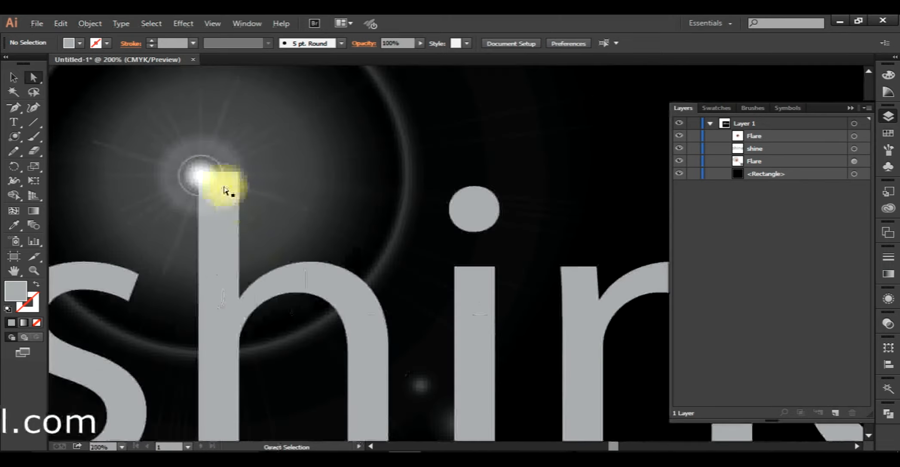
pyautogui.click(206, 171)
pyautogui.moveTo(212, 190); pyautogui.dragTo(216, 206)
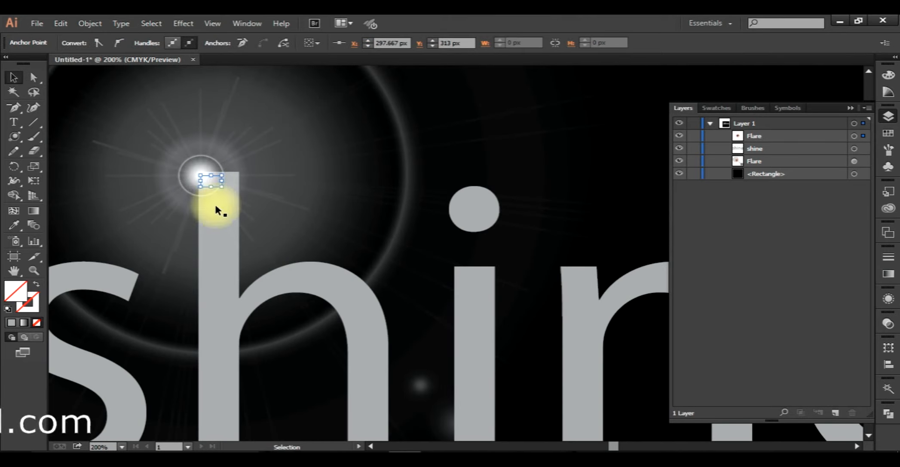
pyautogui.click(302, 138)
pyautogui.click(207, 179)
pyautogui.moveTo(201, 176); pyautogui.dragTo(214, 178)
pyautogui.scroll(-6, 301, 215)
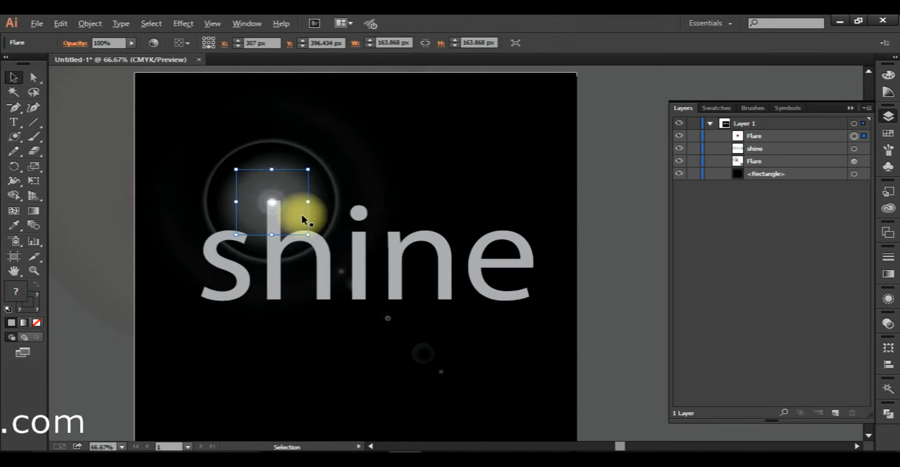
# - Deselect the small flare on top of the "h" stem
pyautogui.click(558, 206)
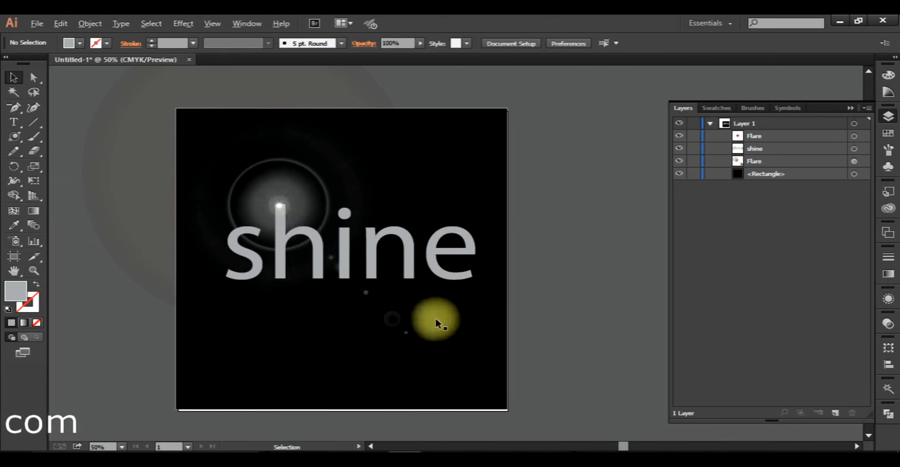
pyautogui.scroll(-1, 531, 308)
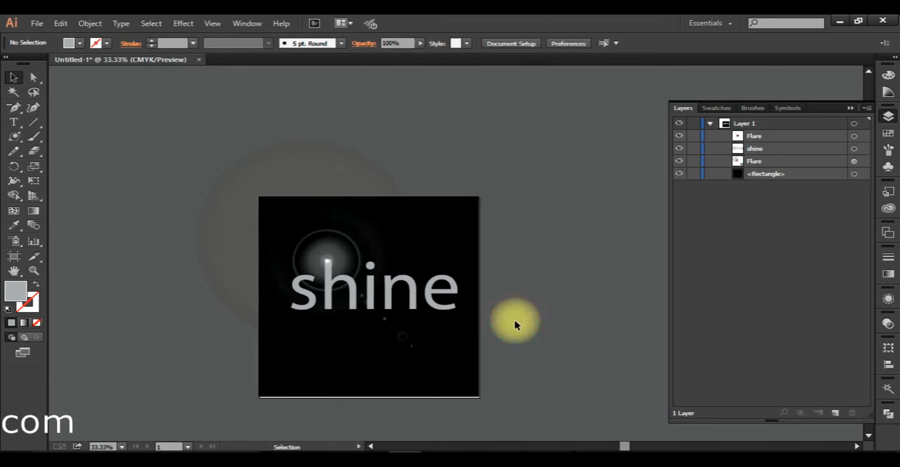
pyautogui.click(13, 140)
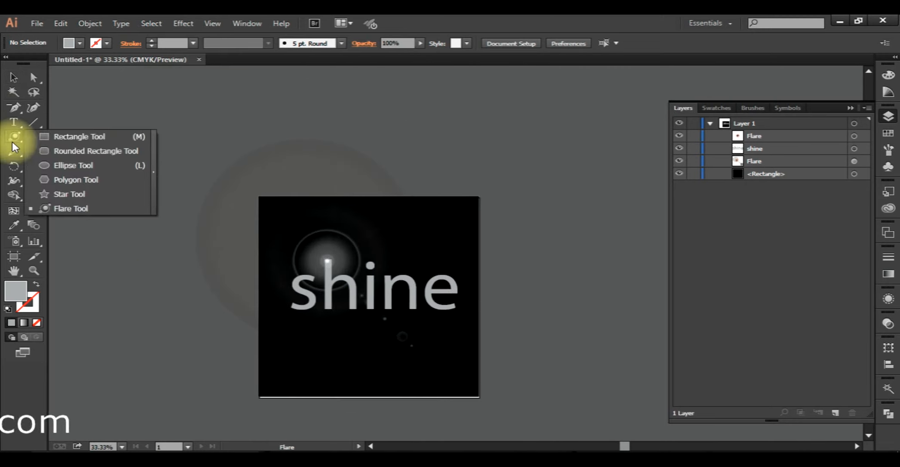
pyautogui.click(13, 76)
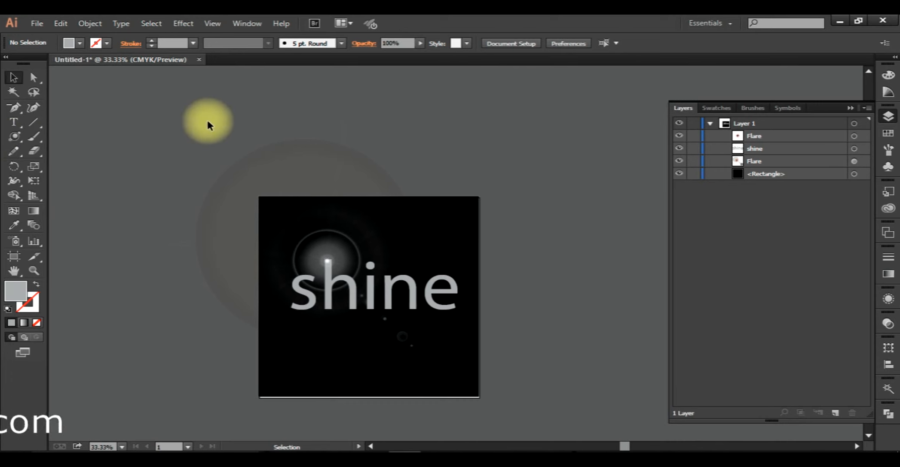
# - Select both flares, the "shine" text and the black rectangle together
pyautogui.moveTo(207, 125); pyautogui.dragTo(382, 284)
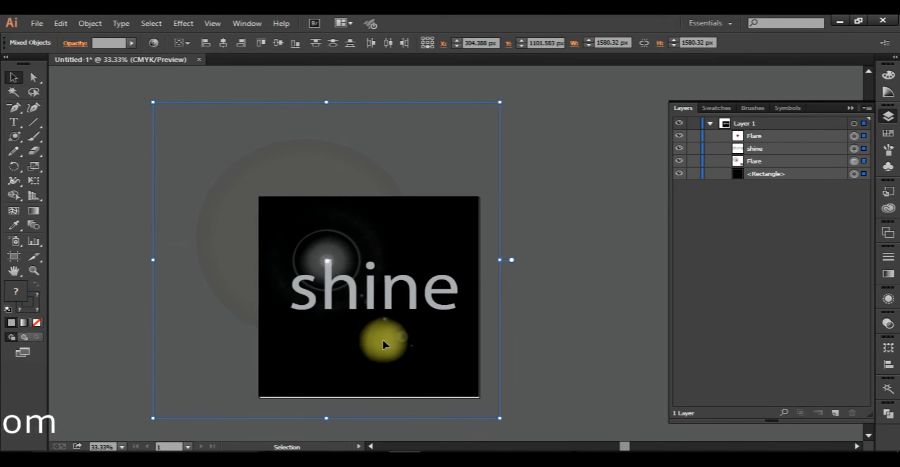
pyautogui.click(13, 136)
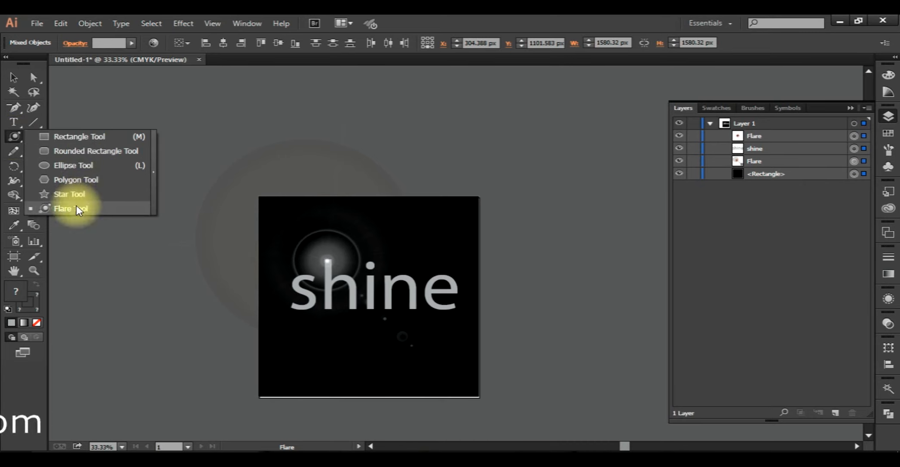
pyautogui.click(77, 138)
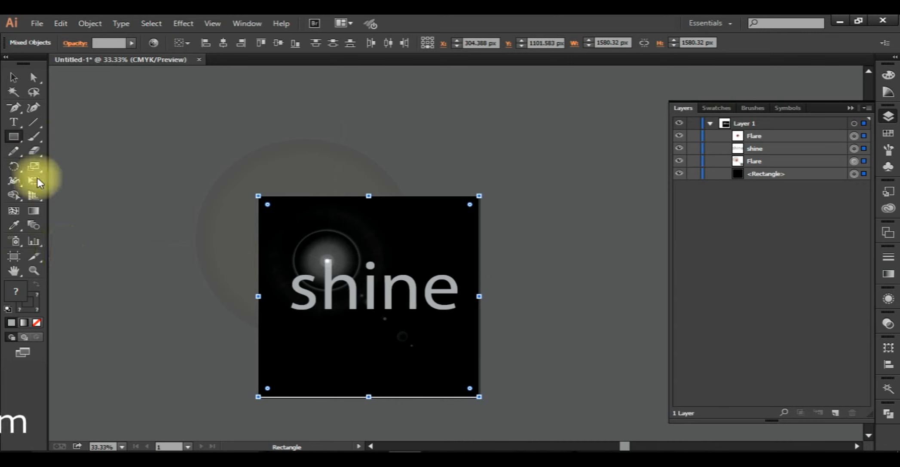
pyautogui.click(14, 77)
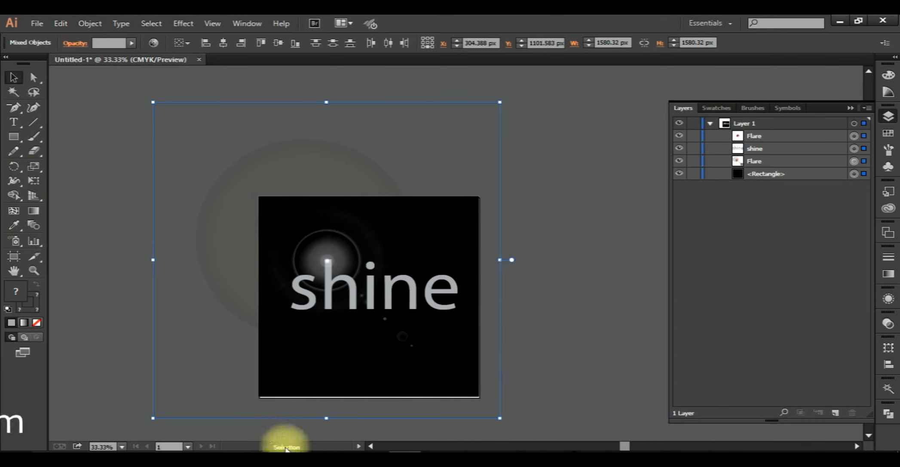
# - Switch to the web browser and open the signed-in account's own YouTube channel from the lecture video page
pyautogui.click(310, 450)
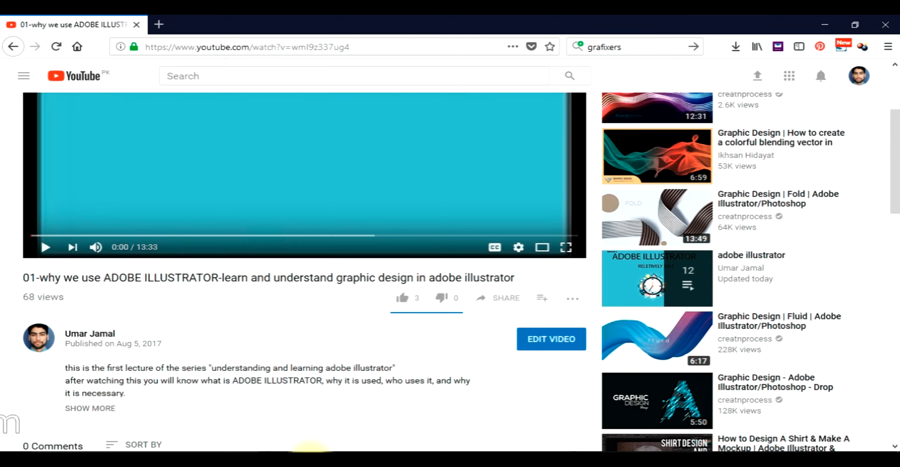
pyautogui.scroll(3, 312, 353)
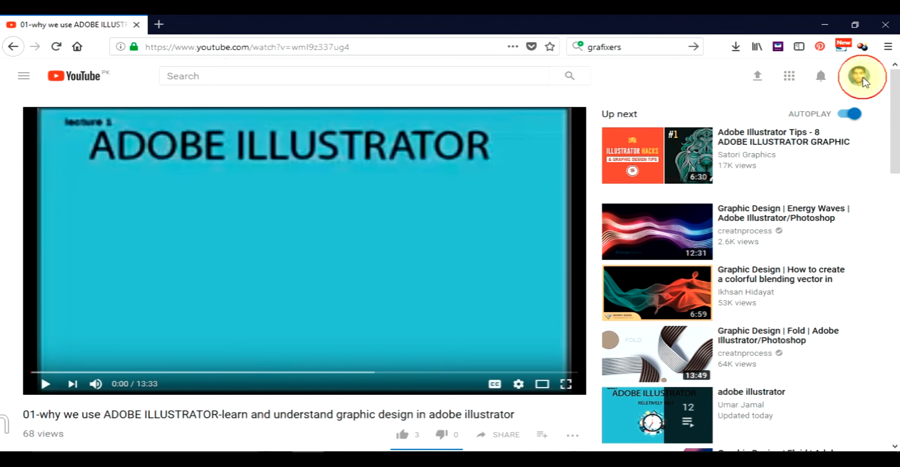
pyautogui.click(859, 80)
pyautogui.click(859, 78)
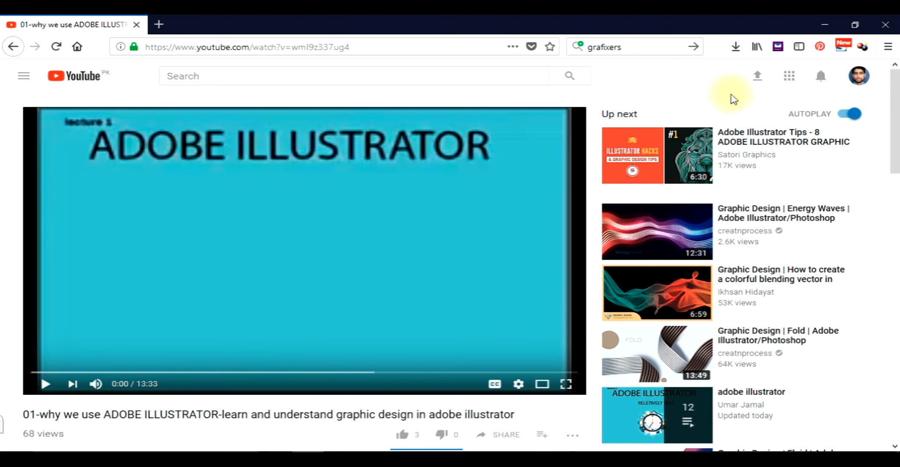
pyautogui.click(859, 77)
pyautogui.click(777, 150)
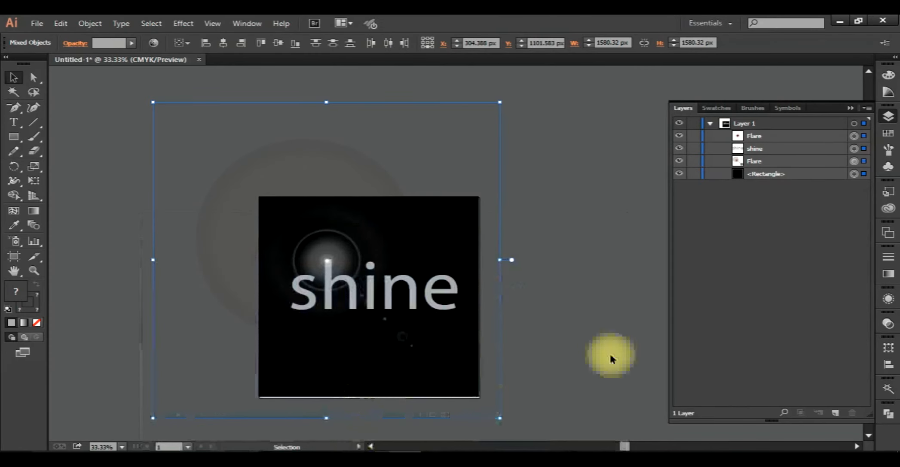
# - Return to Illustrator and deselect all the artwork
pyautogui.click(643, 336)
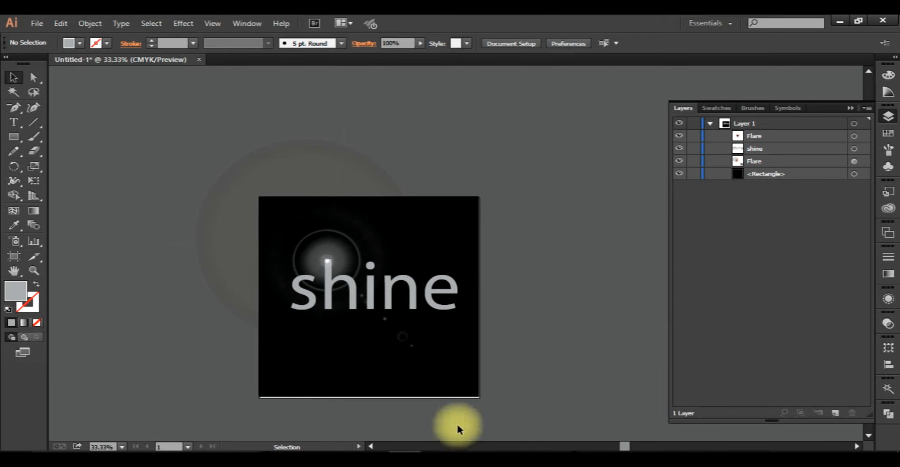